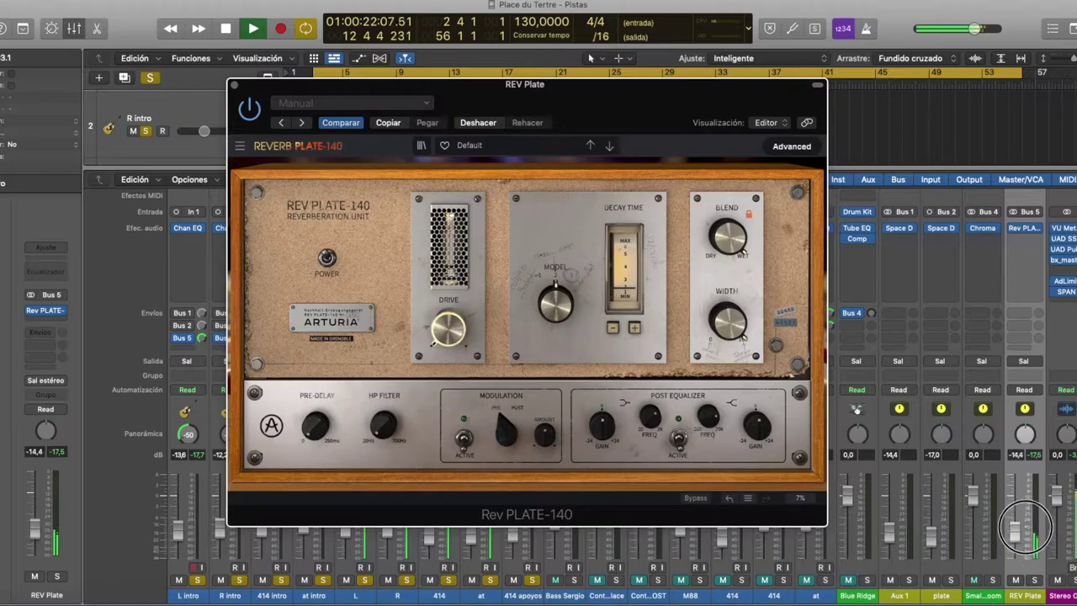
- Set the REV Plate channel fader to -9.4 dB and sweep the reverb's Drive up to maximum and back to minimum
{"action": "left_click_drag", "start_coordinate": [1021, 510], "coordinate": [1021, 520]}
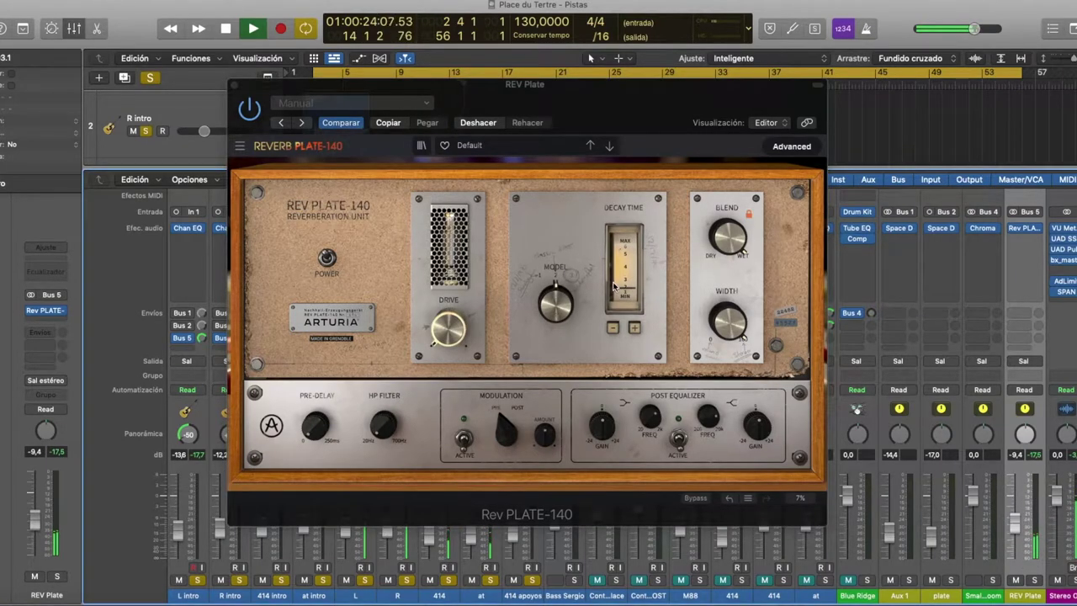
{"action": "left_click_drag", "start_coordinate": [456, 312], "coordinate": [416, 146]}
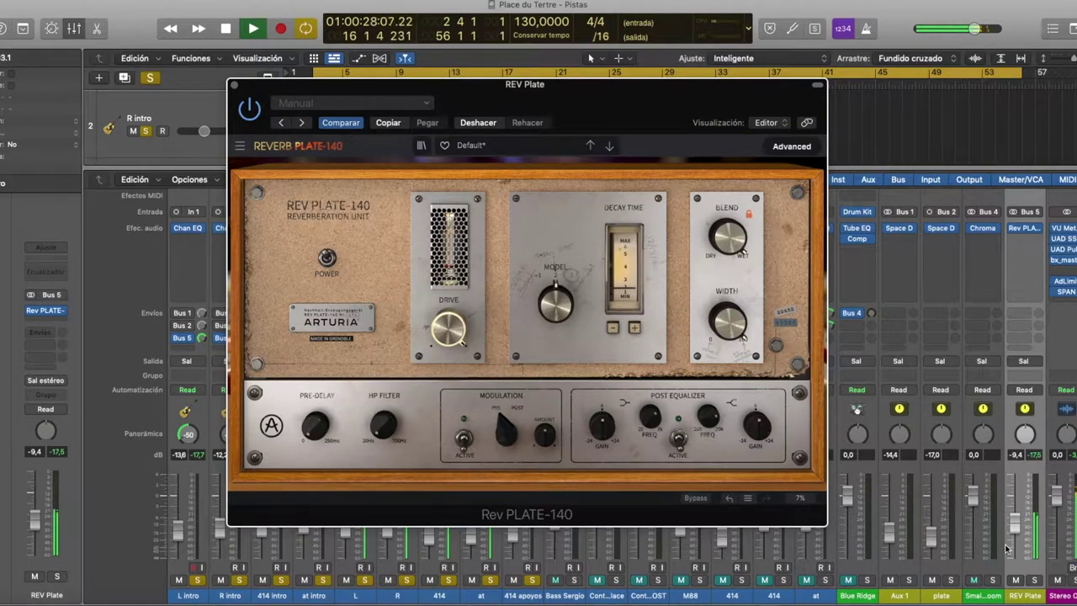
{"action": "mouse_move", "coordinate": [453, 325]}
{"action": "left_click_drag", "start_coordinate": [451, 322], "coordinate": [446, 533]}
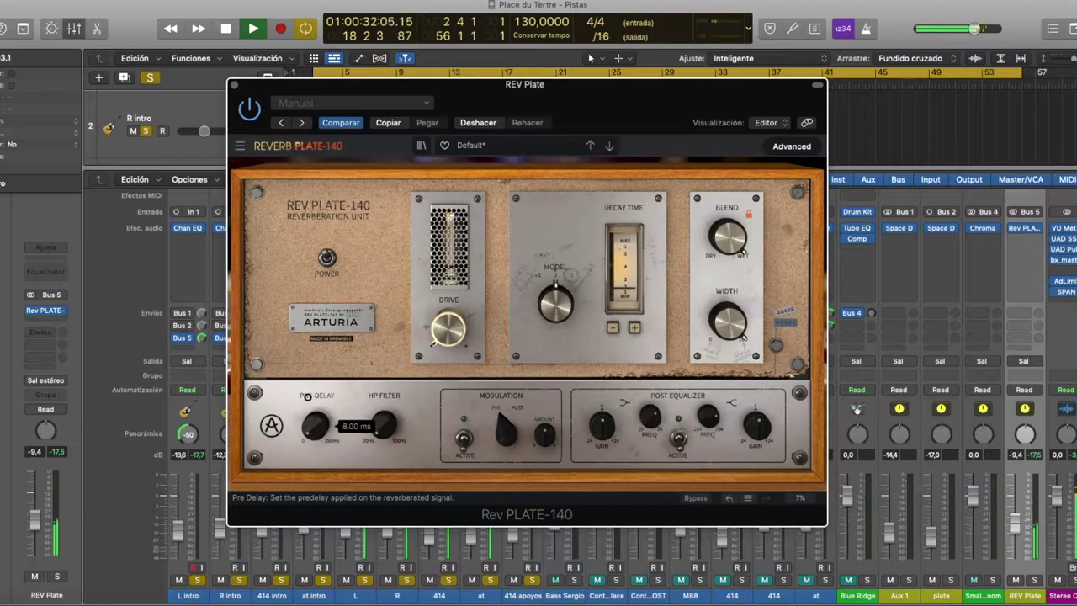
- Sweep the reverb's Pre-Delay up to 249 ms and back down to 0.00 ms
{"action": "mouse_move", "coordinate": [313, 436]}
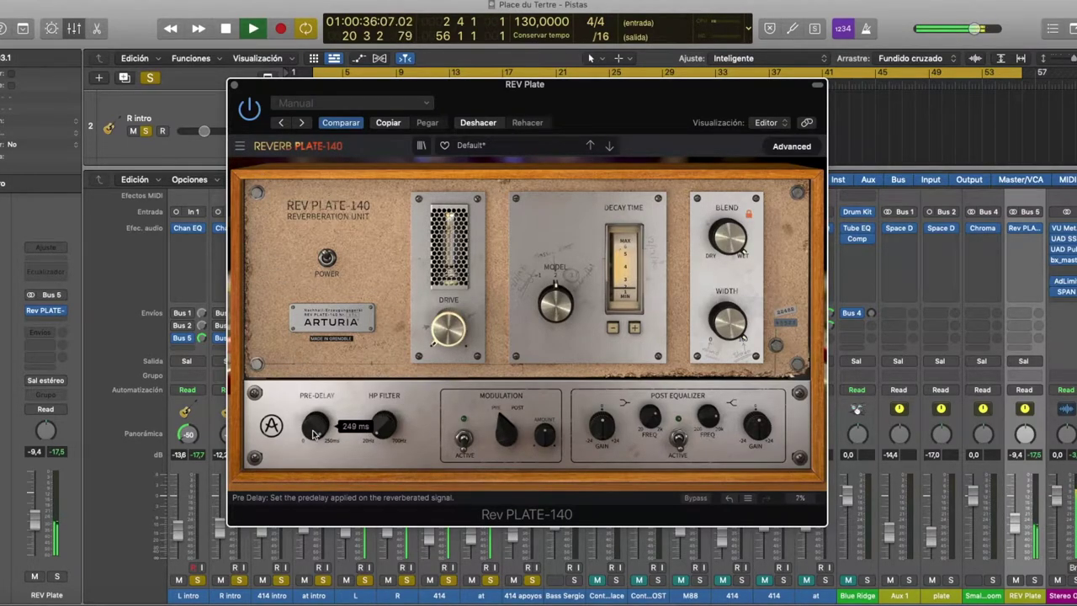
{"action": "left_click_drag", "start_coordinate": [314, 427], "coordinate": [315, 583]}
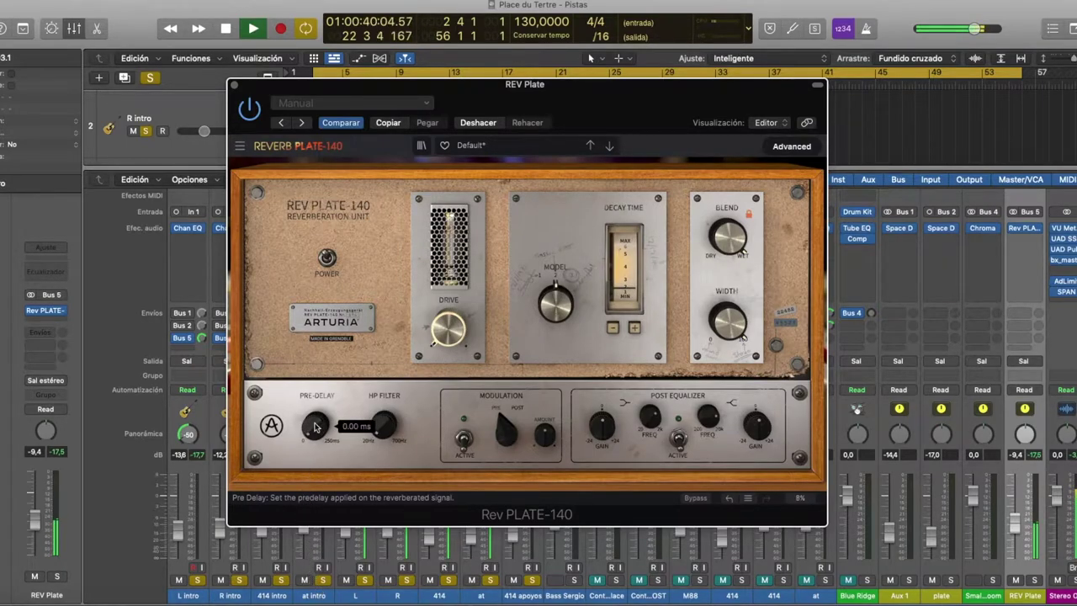
- Sweep the reverb's HP Filter cutoff up and back down, comparing the filtered sound with the unit bypassed
{"action": "mouse_move", "coordinate": [388, 434]}
{"action": "left_click_drag", "start_coordinate": [387, 433], "coordinate": [367, 305]}
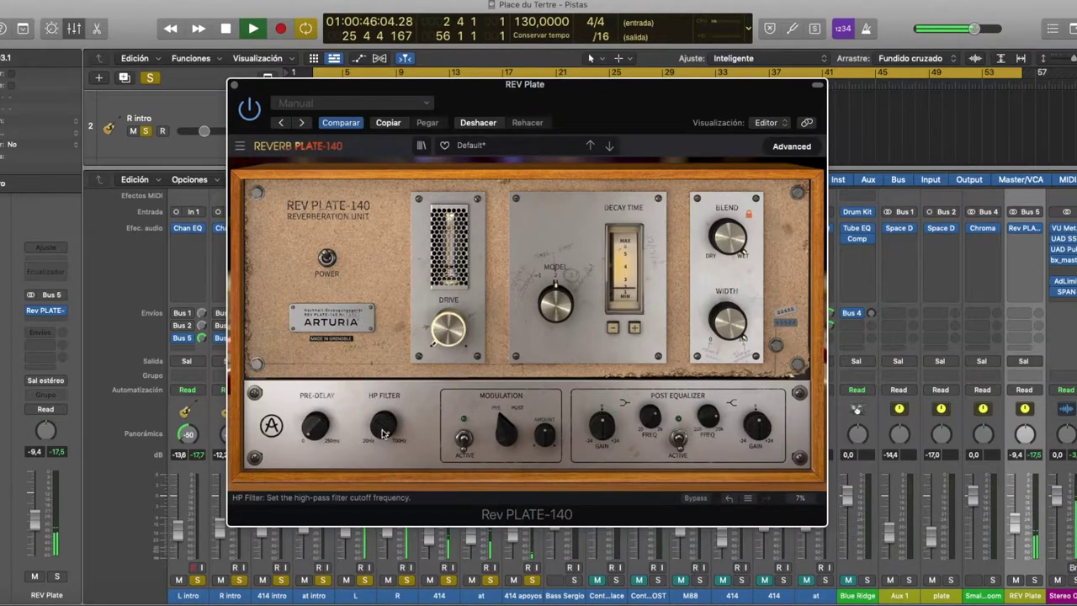
{"action": "left_click", "coordinate": [696, 499]}
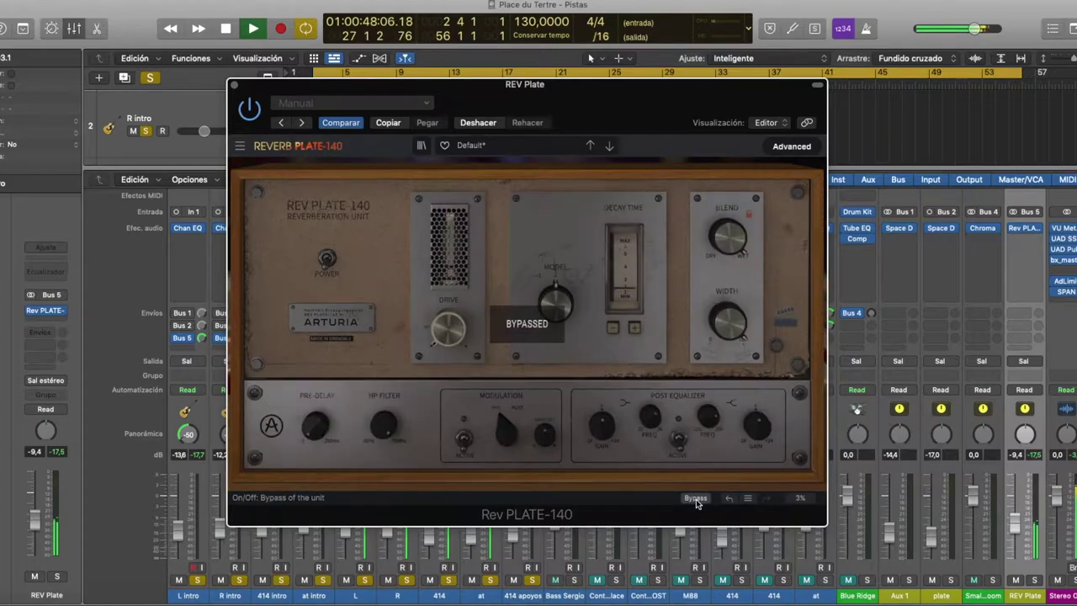
{"action": "left_click", "coordinate": [696, 498]}
{"action": "left_click_drag", "start_coordinate": [382, 425], "coordinate": [381, 562]}
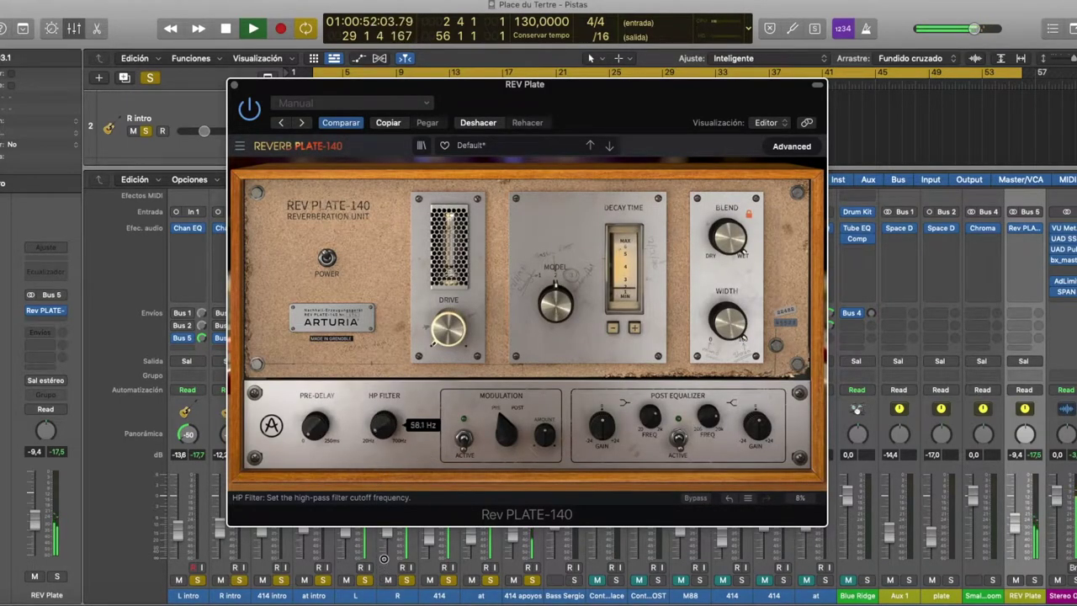
{"action": "left_click_drag", "start_coordinate": [383, 544], "coordinate": [383, 549]}
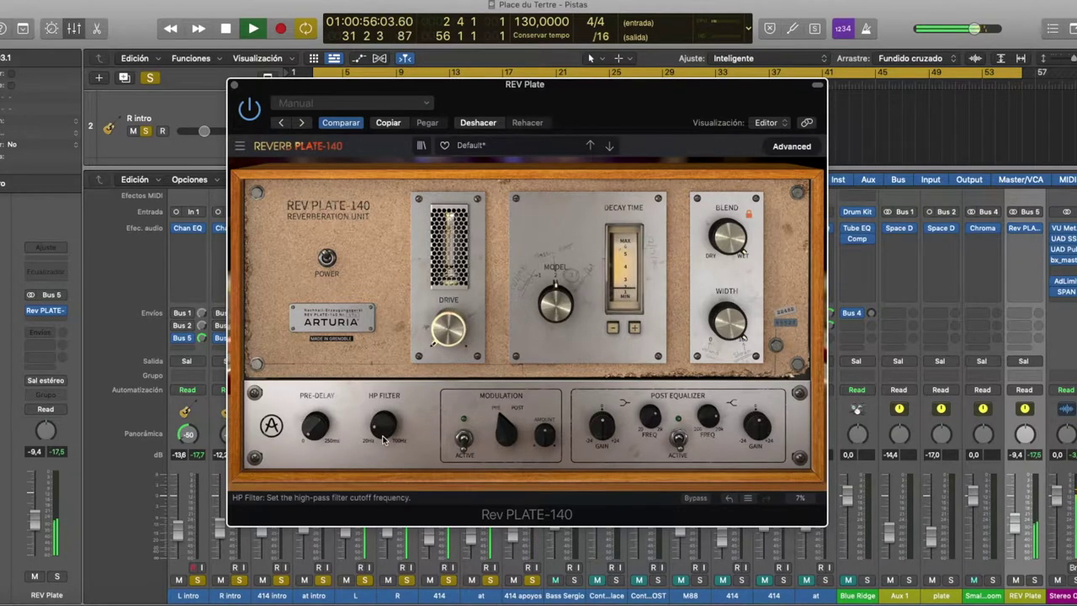
{"action": "mouse_move", "coordinate": [383, 435]}
- Audition the chorus modulation with a changed Amount in both the Pre and Post positions, and leave it switched off
{"action": "left_click", "coordinate": [463, 437]}
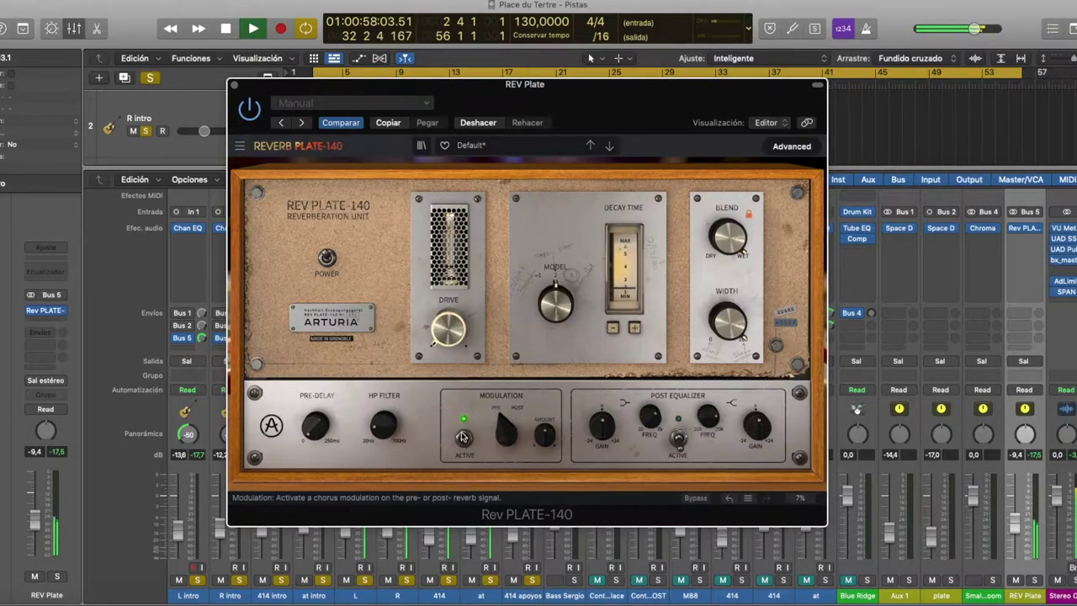
{"action": "left_click_drag", "start_coordinate": [537, 429], "coordinate": [538, 405]}
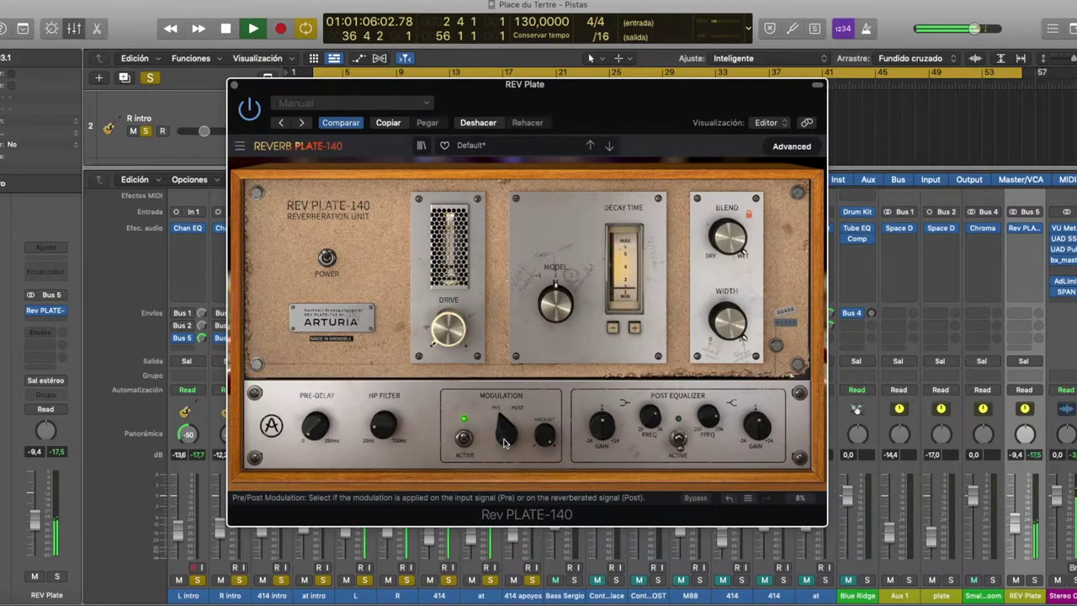
{"action": "left_click", "coordinate": [516, 407]}
{"action": "left_click", "coordinate": [503, 397]}
{"action": "left_click", "coordinate": [522, 430]}
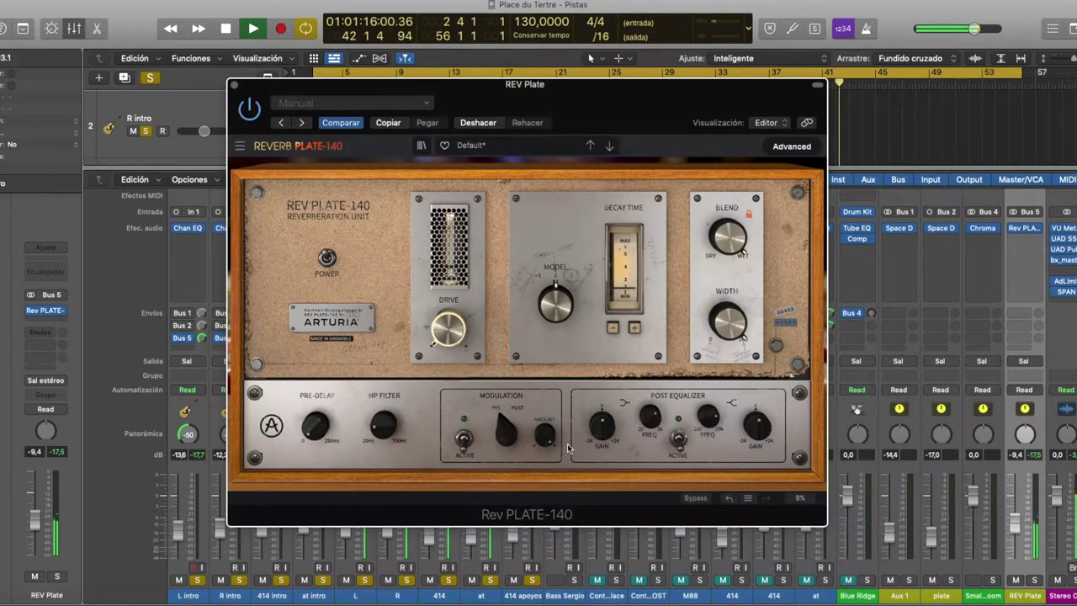
- Activate the post equalizer and sweep its low shelf and high shelf gains, boosting the high shelf to about 21.3 dB
{"action": "left_click", "coordinate": [678, 438]}
{"action": "left_click_drag", "start_coordinate": [602, 436], "coordinate": [593, 506]}
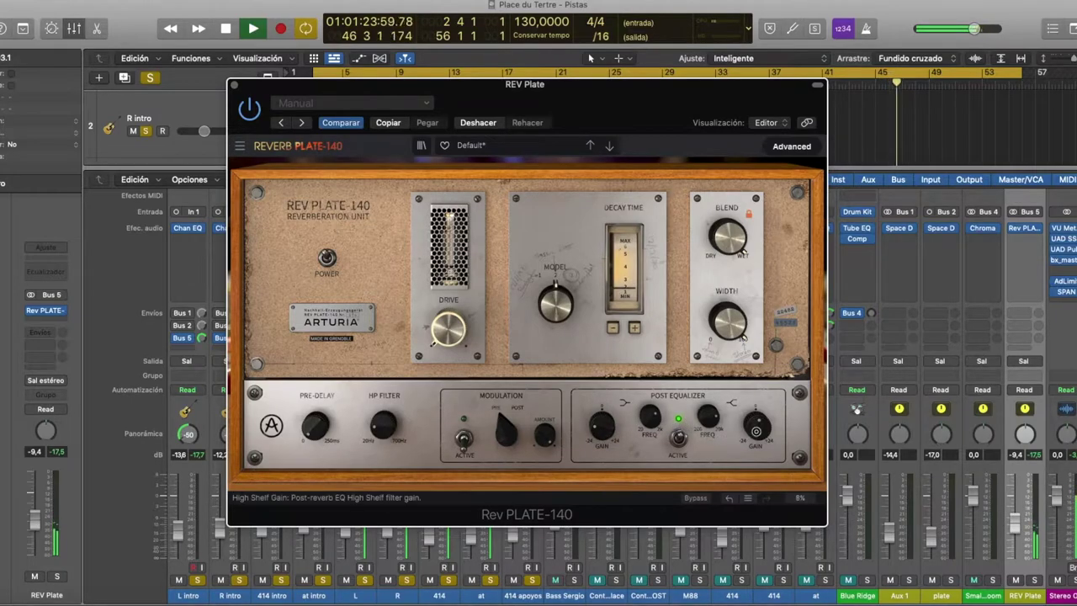
{"action": "left_click_drag", "start_coordinate": [748, 426], "coordinate": [742, 352]}
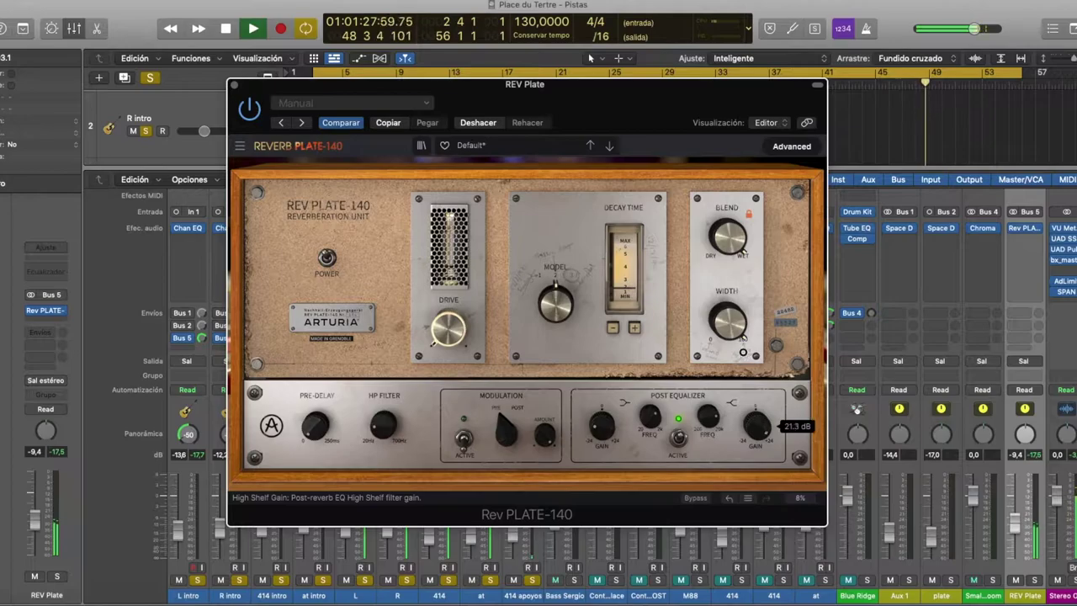
{"action": "left_click_drag", "start_coordinate": [754, 426], "coordinate": [757, 447]}
- Sweep the high shelf frequency around 8580 Hz, comparing with the unit bypassed, and deactivate the post equalizer
{"action": "mouse_move", "coordinate": [706, 414]}
{"action": "left_mouse_down"}
{"action": "mouse_move", "coordinate": [704, 382]}
{"action": "mouse_move", "coordinate": [709, 418]}
{"action": "left_mouse_up"}
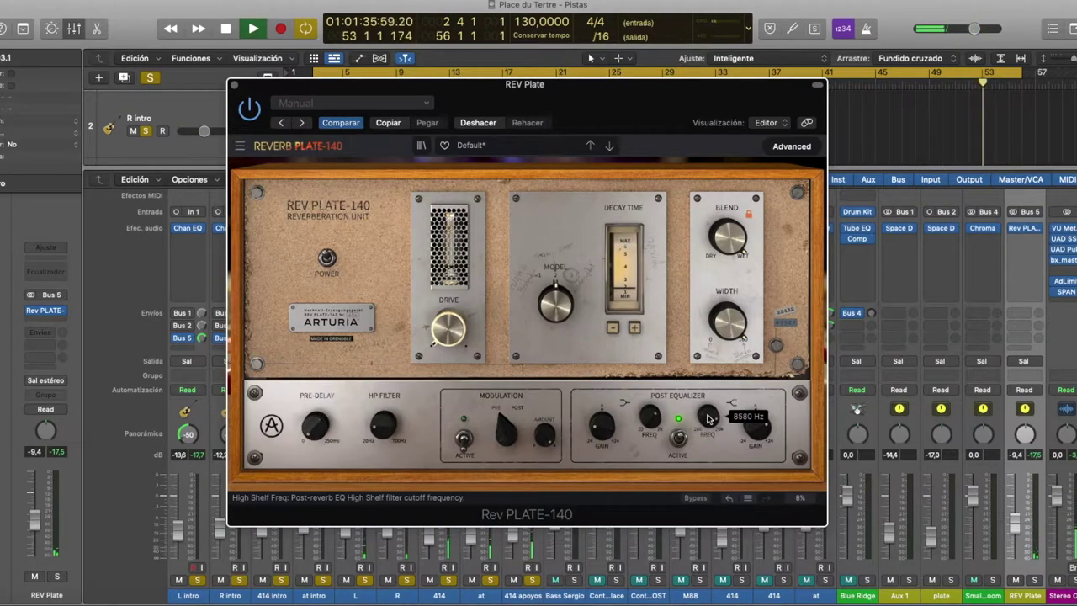
{"action": "left_click_drag", "start_coordinate": [709, 418], "coordinate": [705, 441]}
{"action": "left_click", "coordinate": [686, 499]}
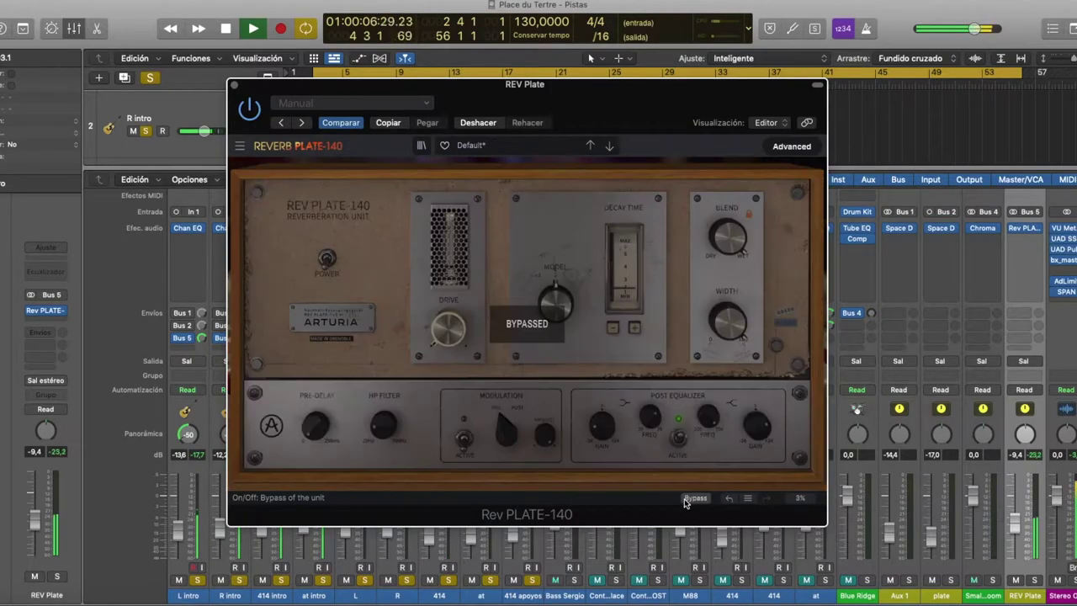
{"action": "left_click", "coordinate": [685, 500]}
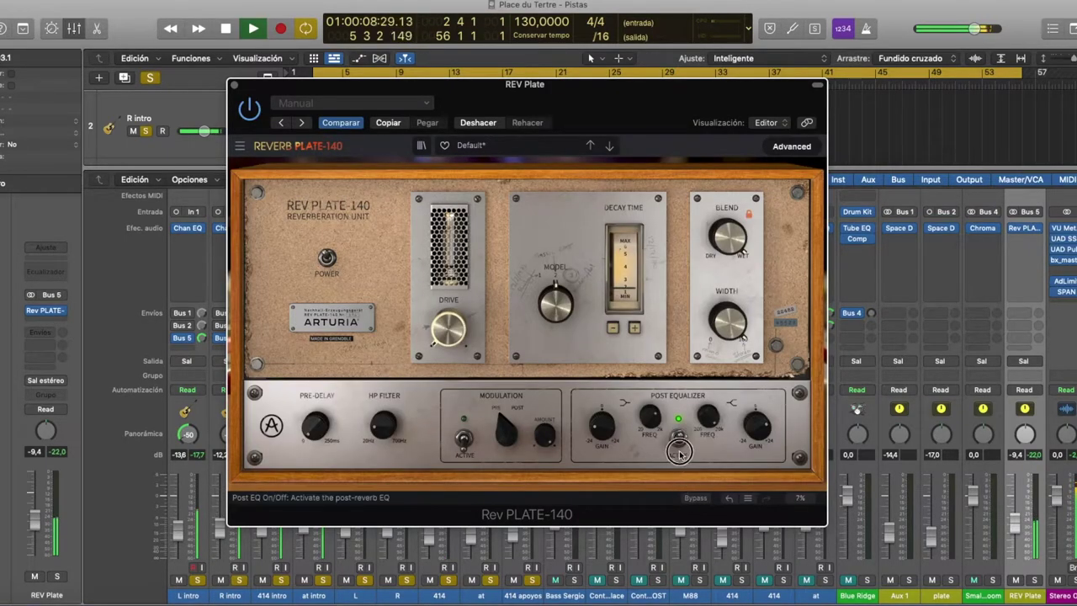
{"action": "mouse_move", "coordinate": [708, 420]}
{"action": "left_mouse_down"}
{"action": "mouse_move", "coordinate": [705, 450]}
{"action": "mouse_move", "coordinate": [707, 412]}
{"action": "left_mouse_up"}
- Audition the Punchy plate model with a longer decay time and the REV Plate channel fader at -2.1 dB
{"action": "left_click_drag", "start_coordinate": [557, 308], "coordinate": [553, 360]}
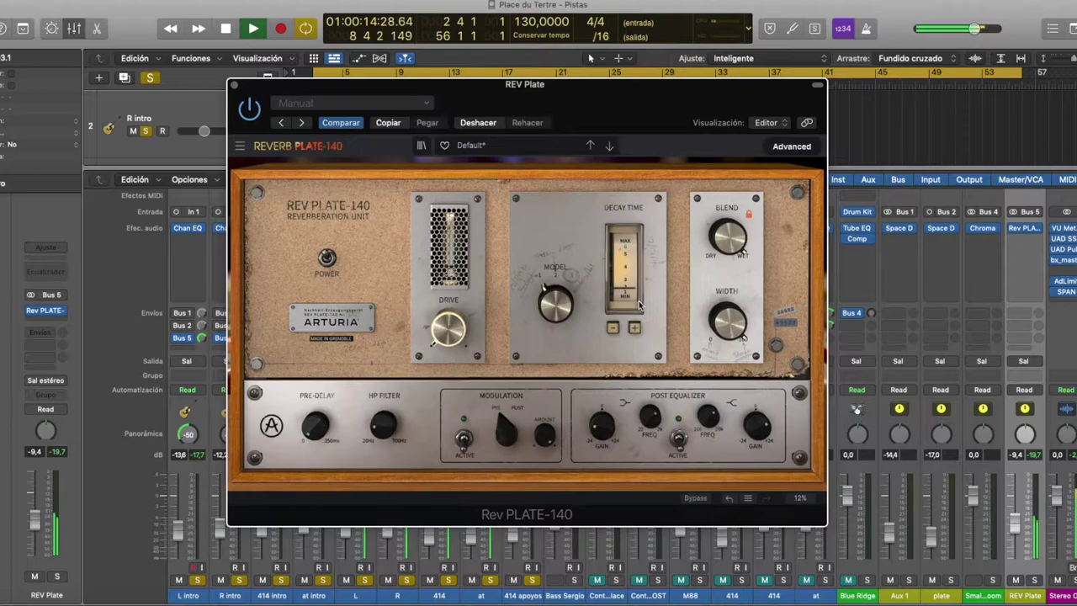
{"action": "left_click_drag", "start_coordinate": [1013, 516], "coordinate": [1014, 497]}
{"action": "left_click", "coordinate": [635, 328]}
{"action": "left_click", "coordinate": [634, 328]}
{"action": "left_click", "coordinate": [634, 329]}
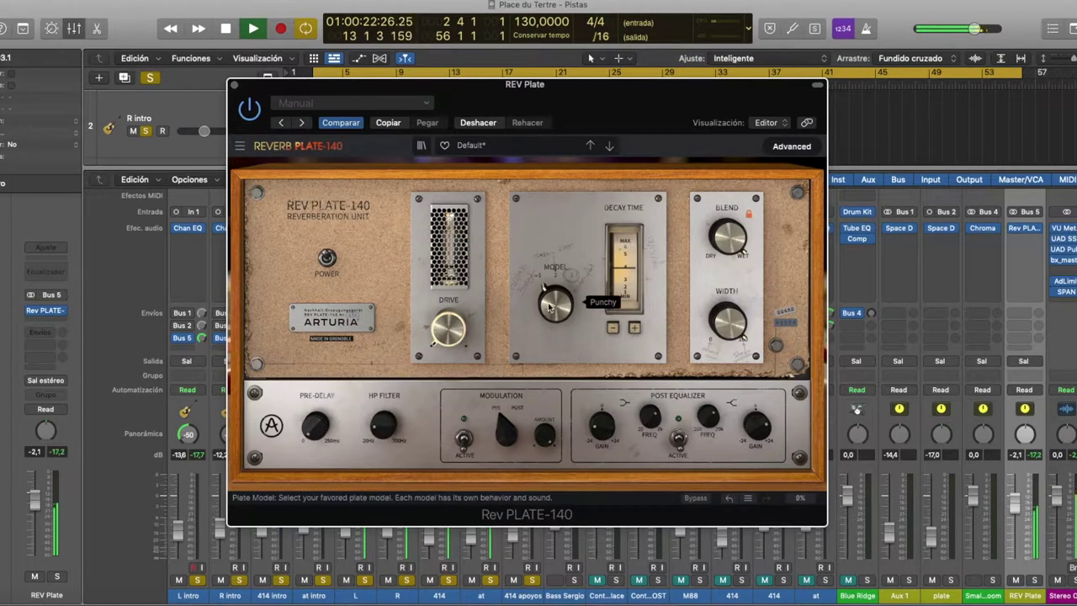
- Step the plate model up from Punchy to Modern
{"action": "left_click_drag", "start_coordinate": [550, 304], "coordinate": [546, 268]}
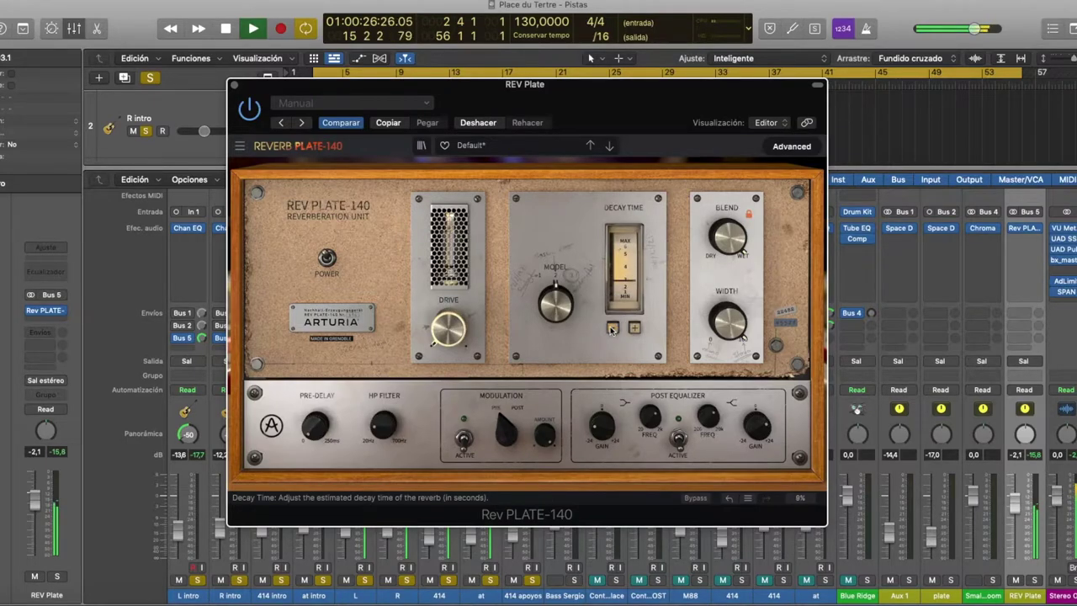
{"action": "left_click", "coordinate": [550, 310]}
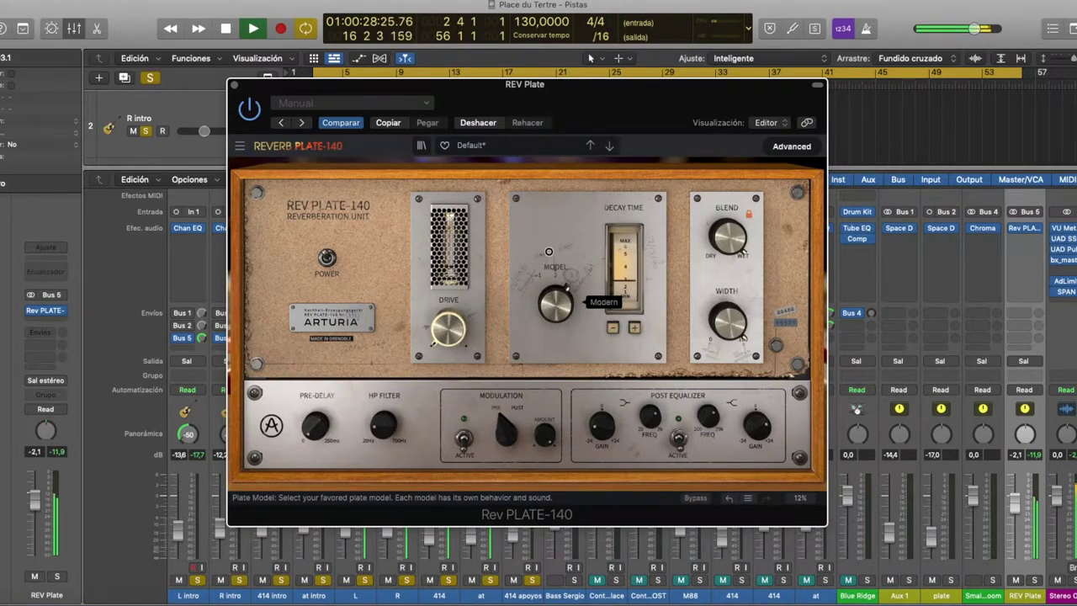
- Restore the reverb to full stereo width with a shorter decay time, and lower the REV Plate channel fader to -10.0 dB
{"action": "mouse_move", "coordinate": [729, 320]}
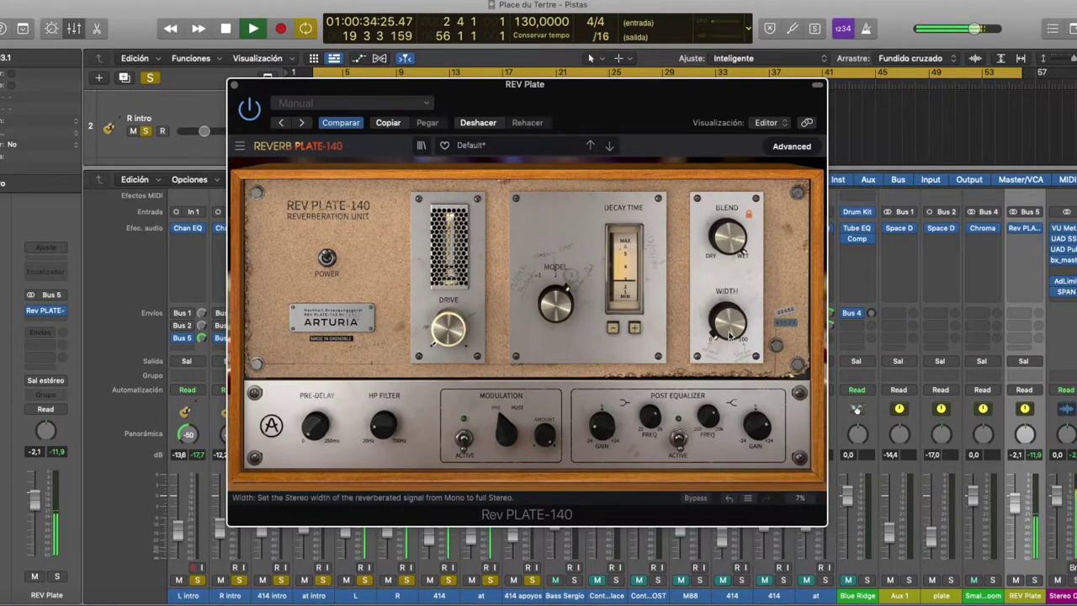
{"action": "left_click_drag", "start_coordinate": [726, 321], "coordinate": [718, 289]}
{"action": "left_click_drag", "start_coordinate": [713, 236], "coordinate": [712, 173]}
{"action": "left_click", "coordinate": [614, 328]}
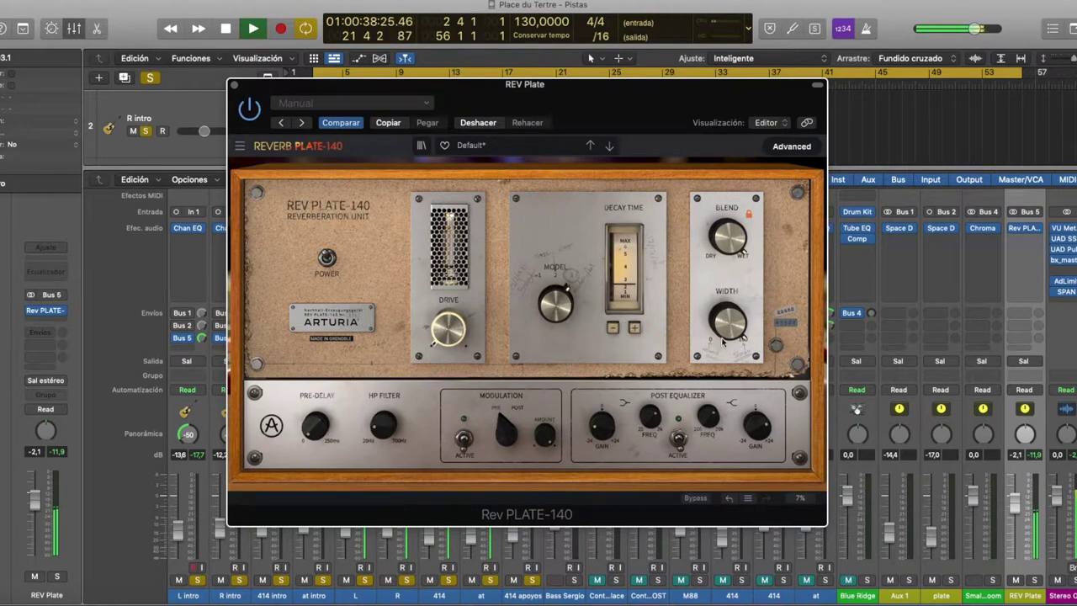
{"action": "left_click_drag", "start_coordinate": [1015, 503], "coordinate": [1015, 547]}
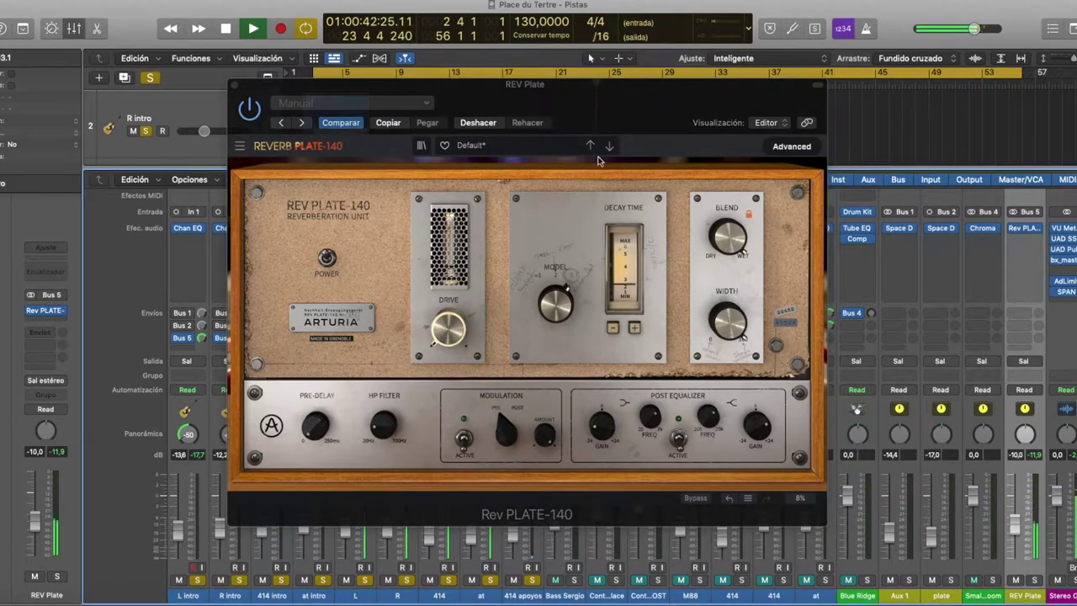
- Load the 80s Plate preset and compare its sound with the unit bypassed
{"action": "left_click", "coordinate": [505, 145]}
{"action": "mouse_move", "coordinate": [509, 160]}
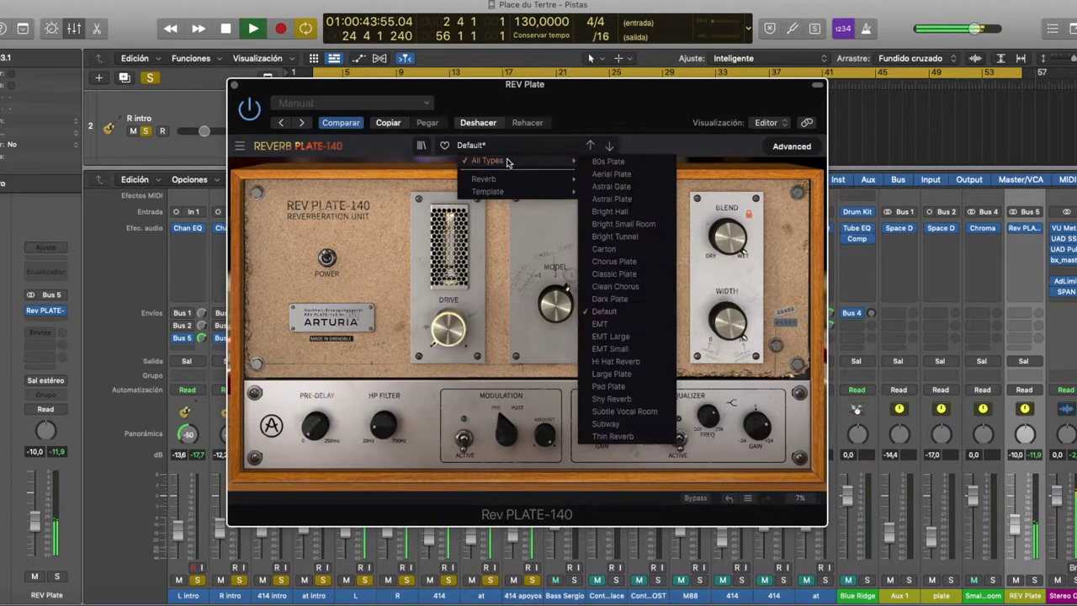
{"action": "left_click", "coordinate": [599, 161]}
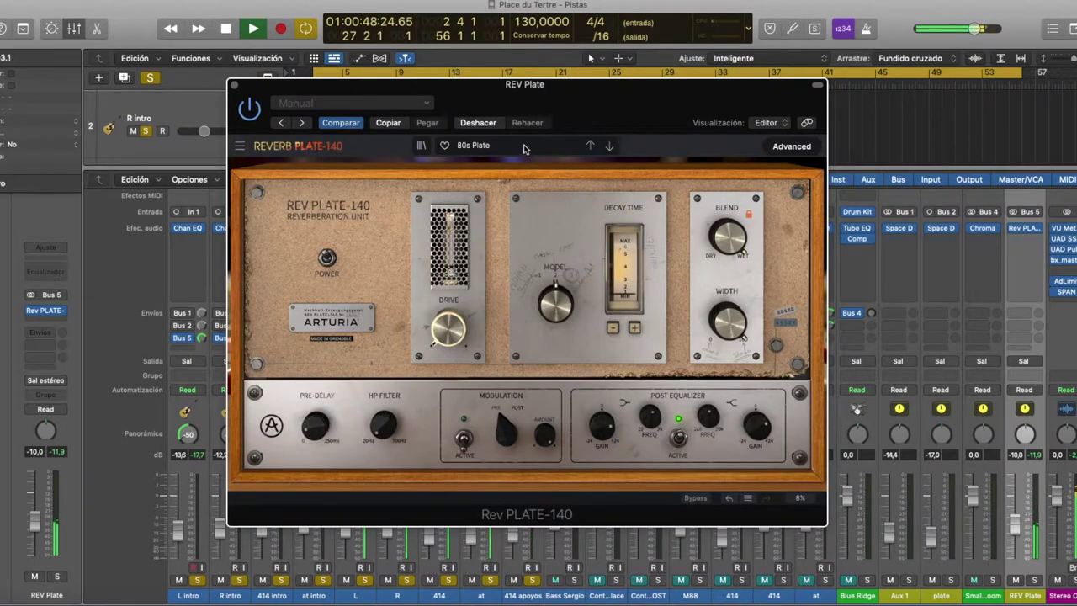
{"action": "left_click", "coordinate": [694, 499]}
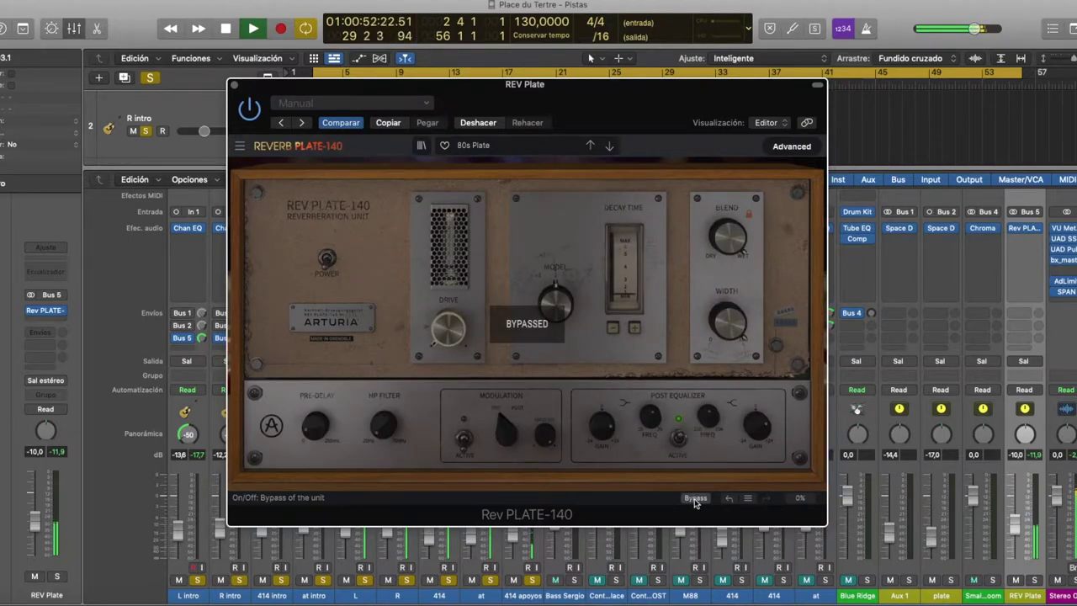
{"action": "left_click", "coordinate": [694, 499]}
- Load the Aerial Plate preset and raise the REV Plate channel fader to -8.6 dB
{"action": "left_click", "coordinate": [490, 145]}
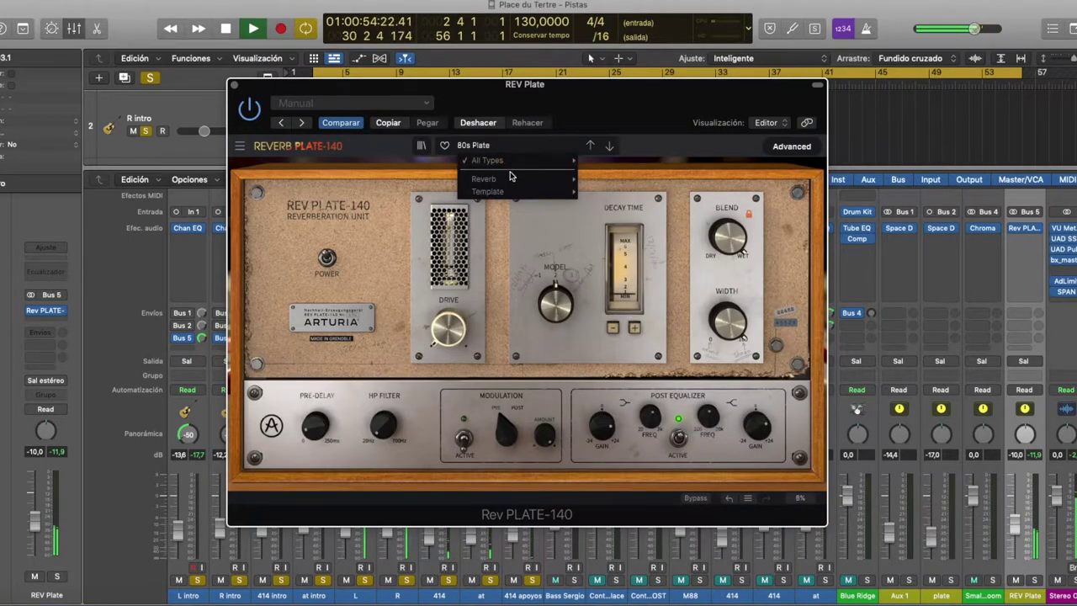
{"action": "mouse_move", "coordinate": [510, 177]}
{"action": "left_click", "coordinate": [630, 174]}
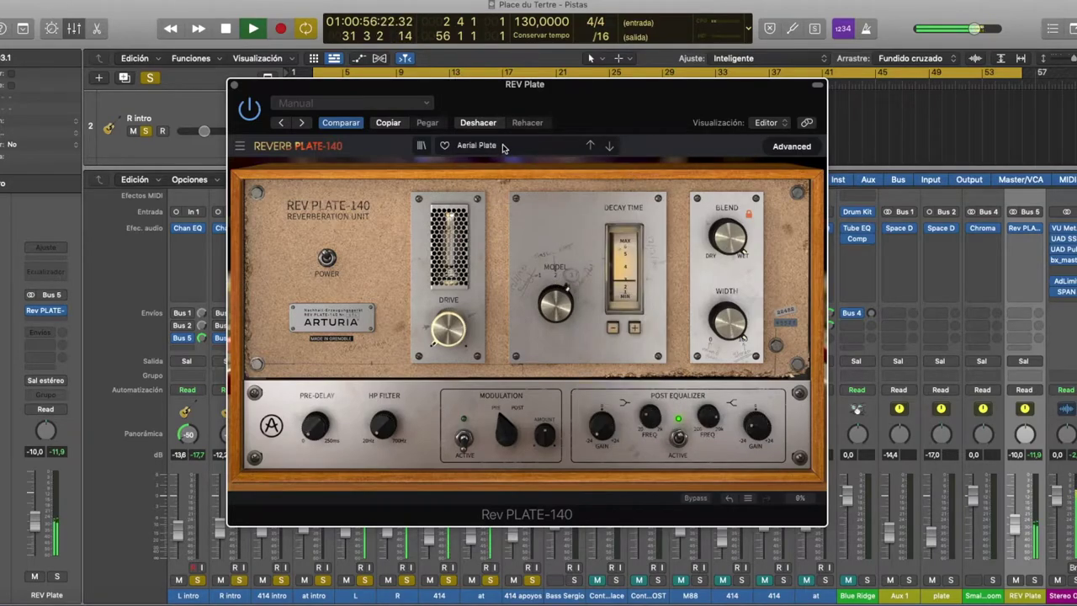
{"action": "left_click_drag", "start_coordinate": [1015, 525], "coordinate": [1014, 521]}
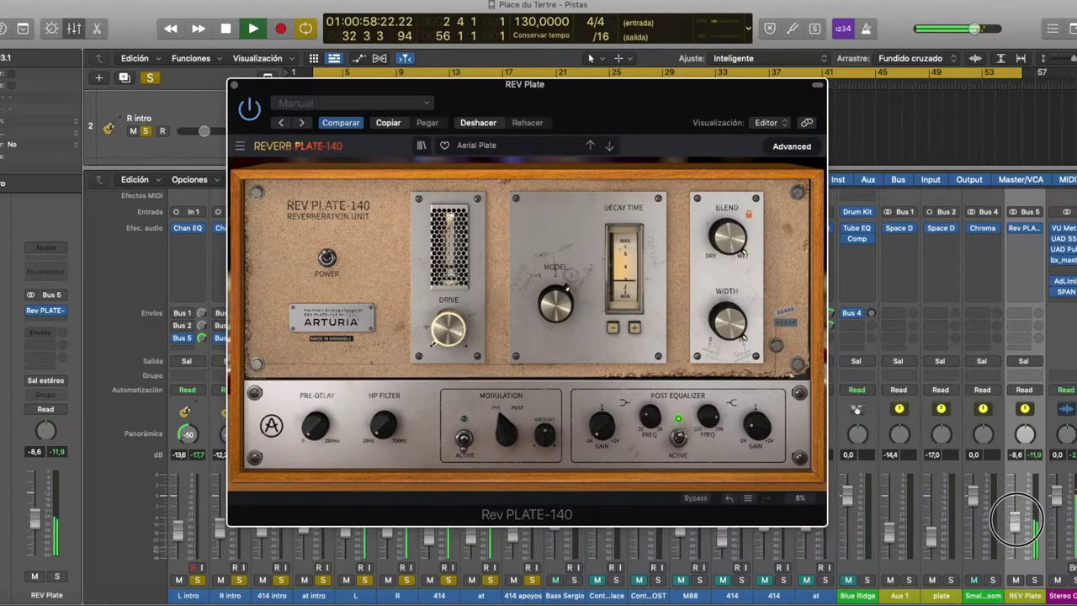
- Audition the Astral Gate preset in the plate reverb
{"action": "left_click", "coordinate": [495, 147]}
{"action": "mouse_move", "coordinate": [572, 160]}
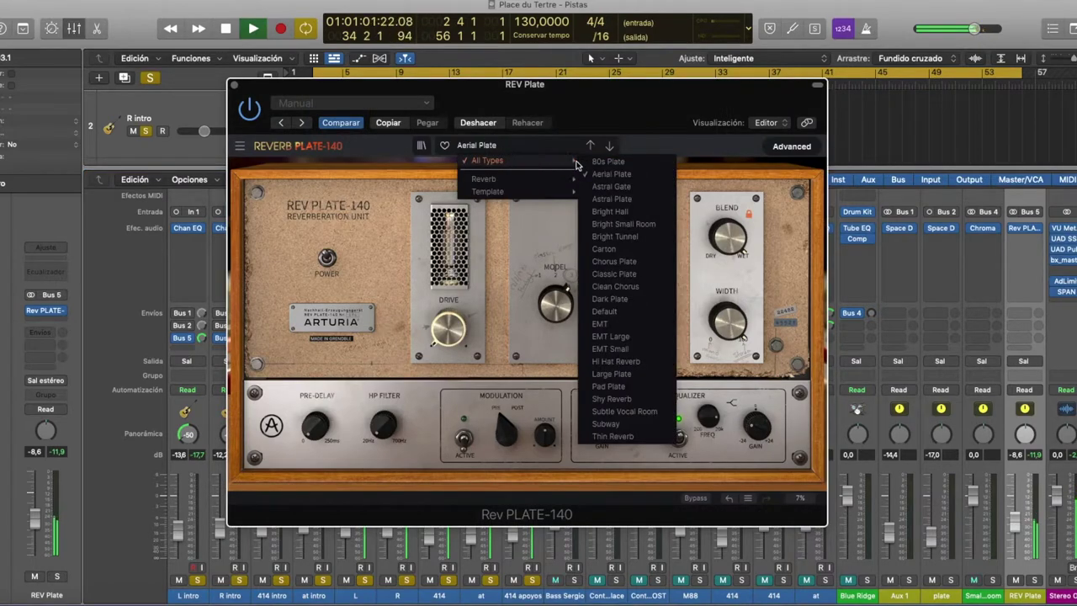
{"action": "left_click", "coordinate": [614, 186]}
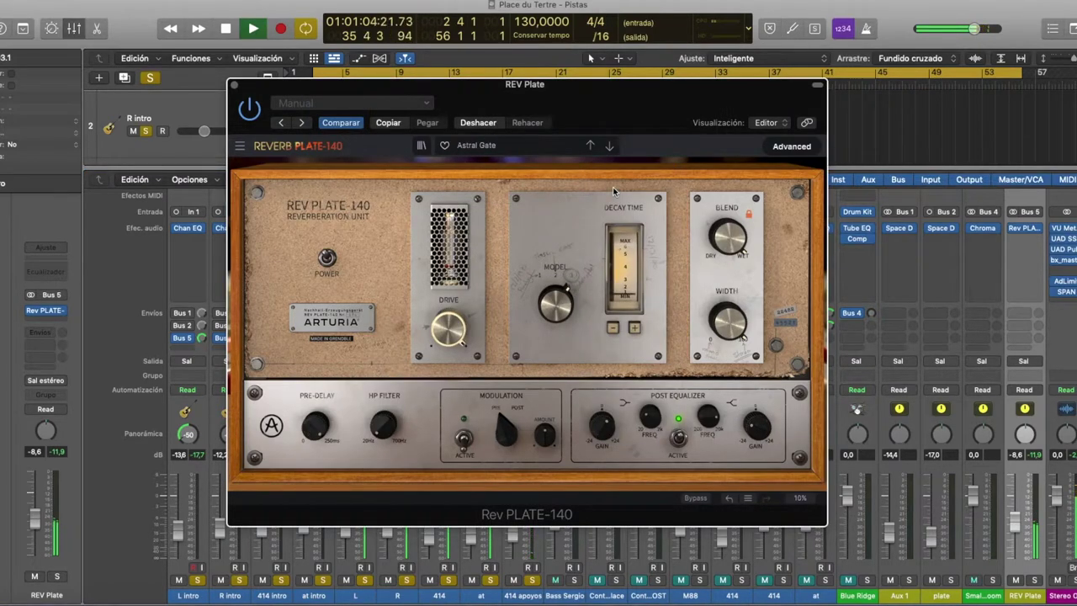
- Load the Astral Plate preset in the plate reverb
{"action": "left_click", "coordinate": [526, 146]}
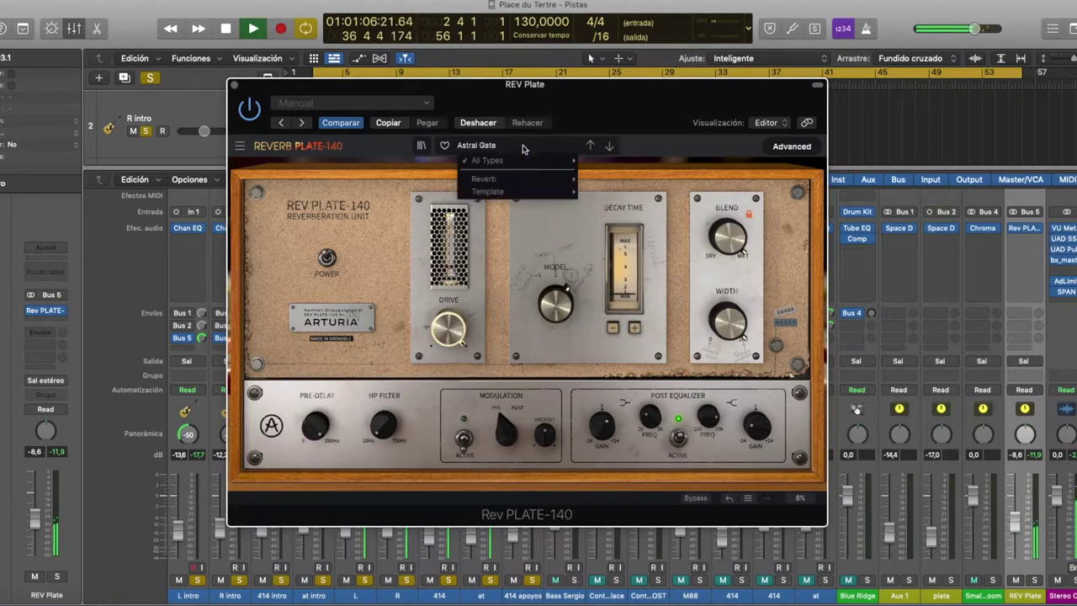
{"action": "mouse_move", "coordinate": [569, 162]}
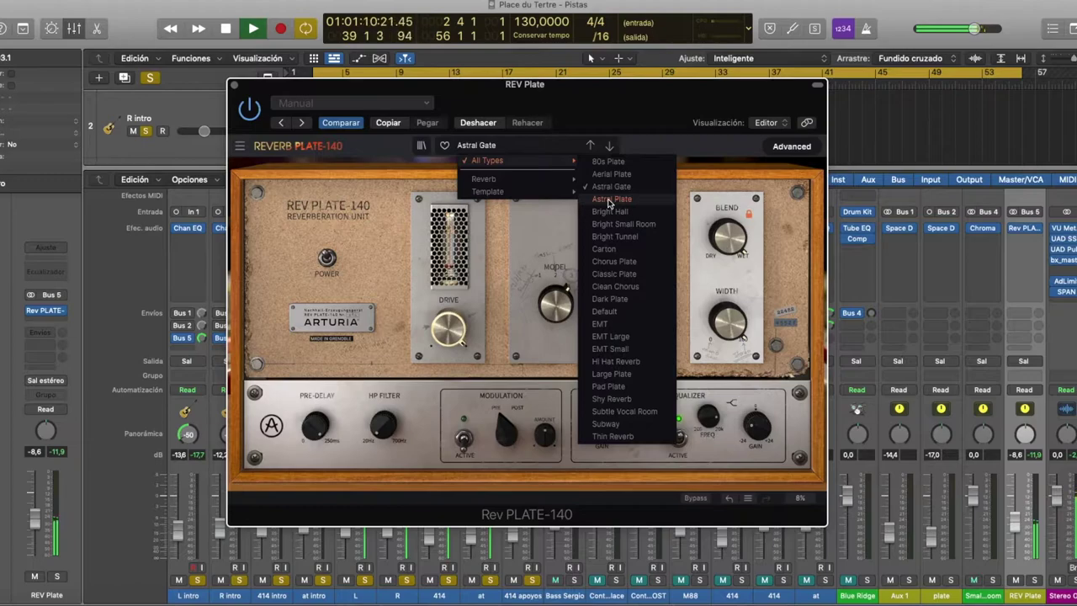
{"action": "left_click", "coordinate": [609, 200]}
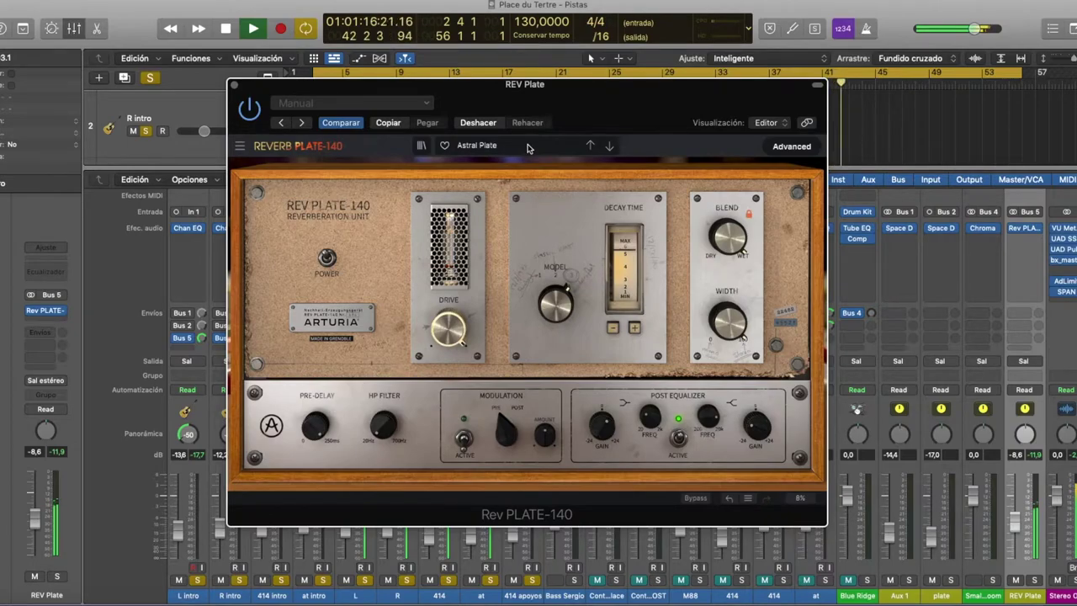
- Lower the REV Plate channel fader to -12.0 dB and load the Bright Hall preset in the plate reverb
{"action": "mouse_move", "coordinate": [1014, 523]}
{"action": "left_mouse_down"}
{"action": "mouse_move", "coordinate": [1018, 574]}
{"action": "mouse_move", "coordinate": [1016, 534]}
{"action": "left_mouse_up"}
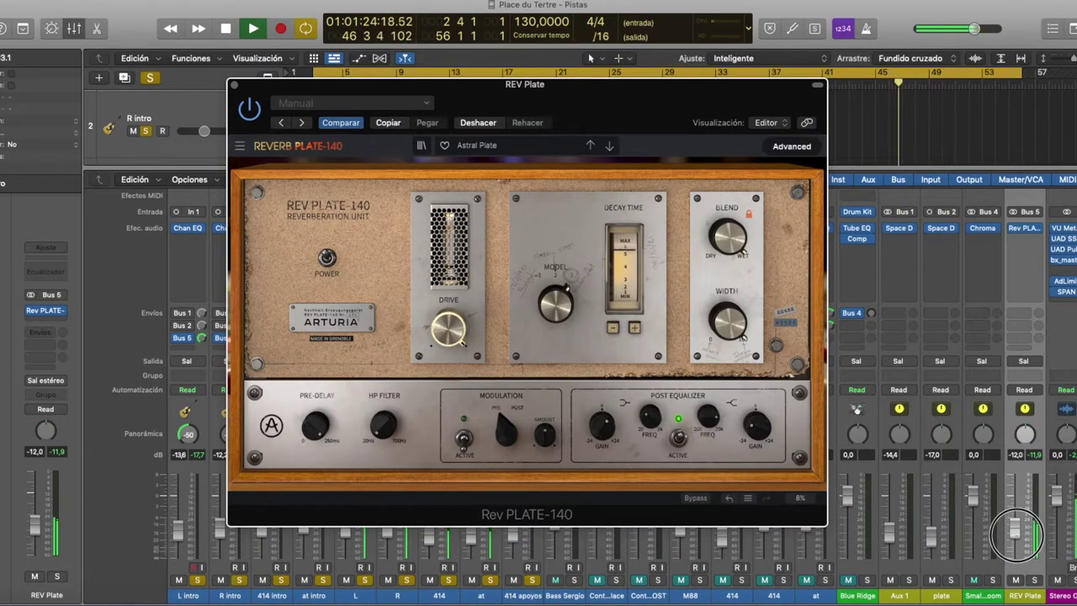
{"action": "left_click", "coordinate": [513, 147]}
{"action": "mouse_move", "coordinate": [522, 160]}
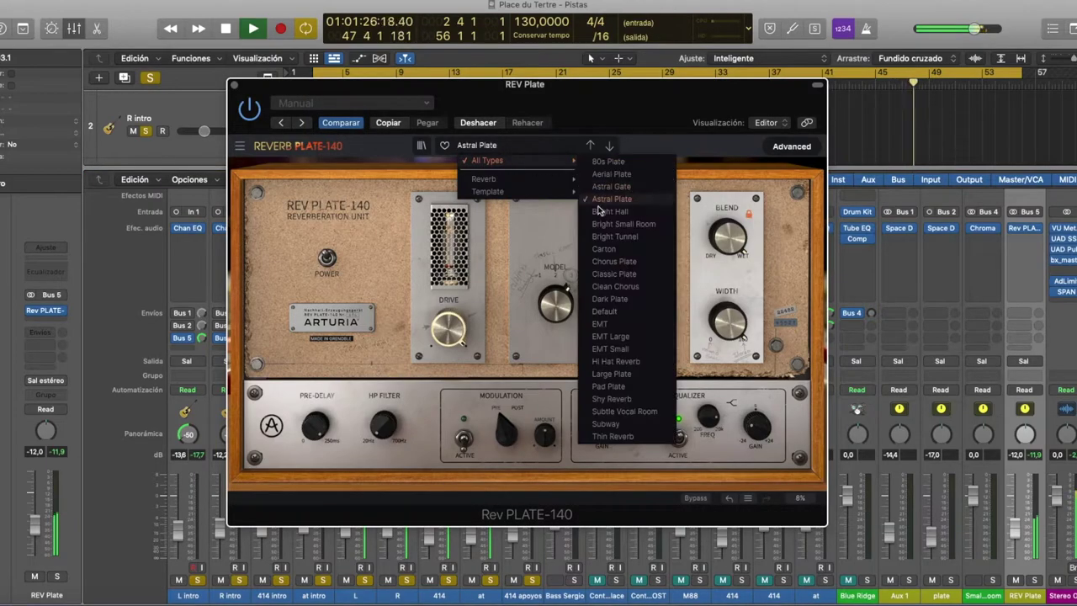
{"action": "left_click", "coordinate": [601, 212]}
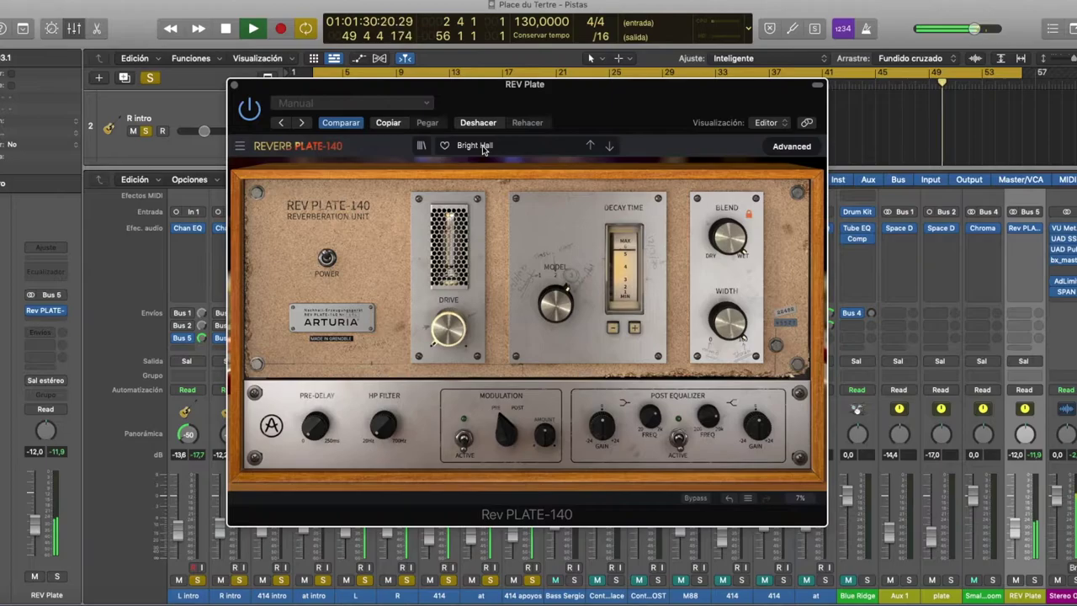
- Set the REV Plate channel fader to -13.2 dB and restart playback from the beginning of the song
{"action": "left_click_drag", "start_coordinate": [1020, 530], "coordinate": [1019, 536]}
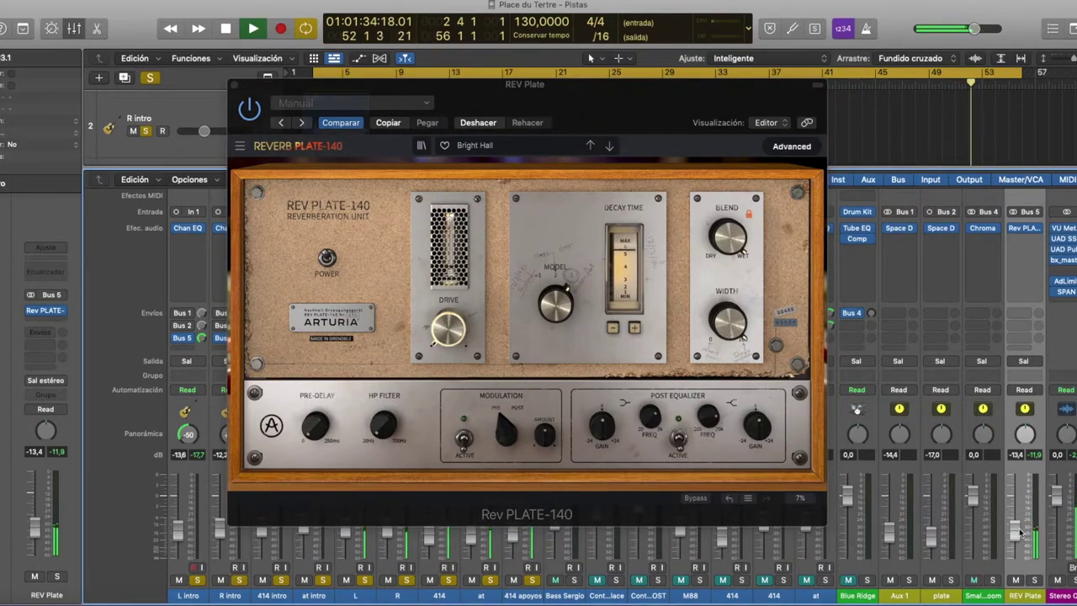
{"action": "left_click_drag", "start_coordinate": [1019, 529], "coordinate": [1017, 528]}
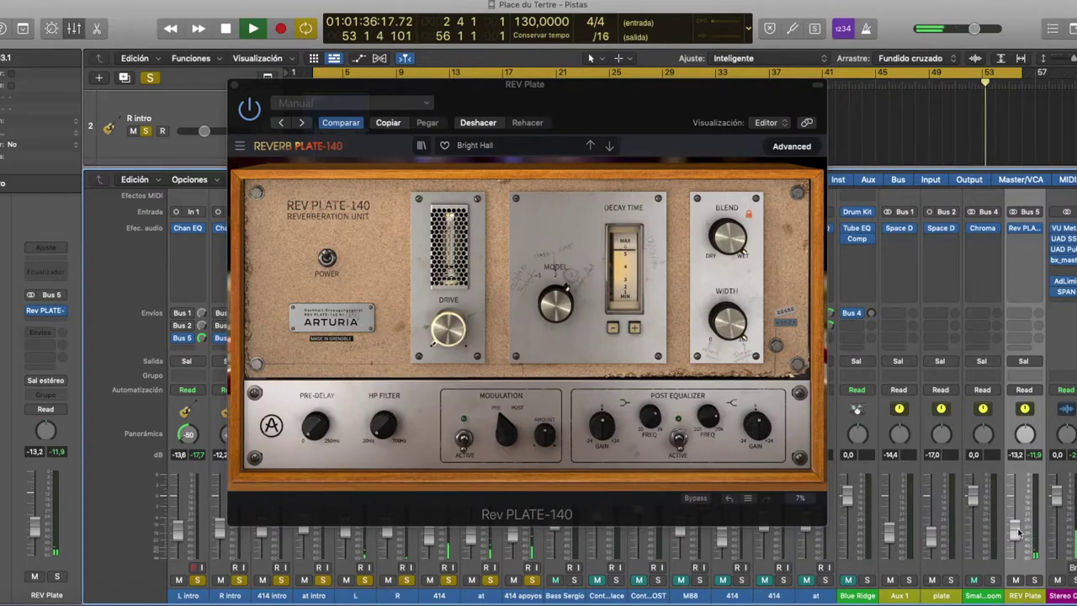
{"action": "key", "text": "space"}
{"action": "key", "text": "space"}
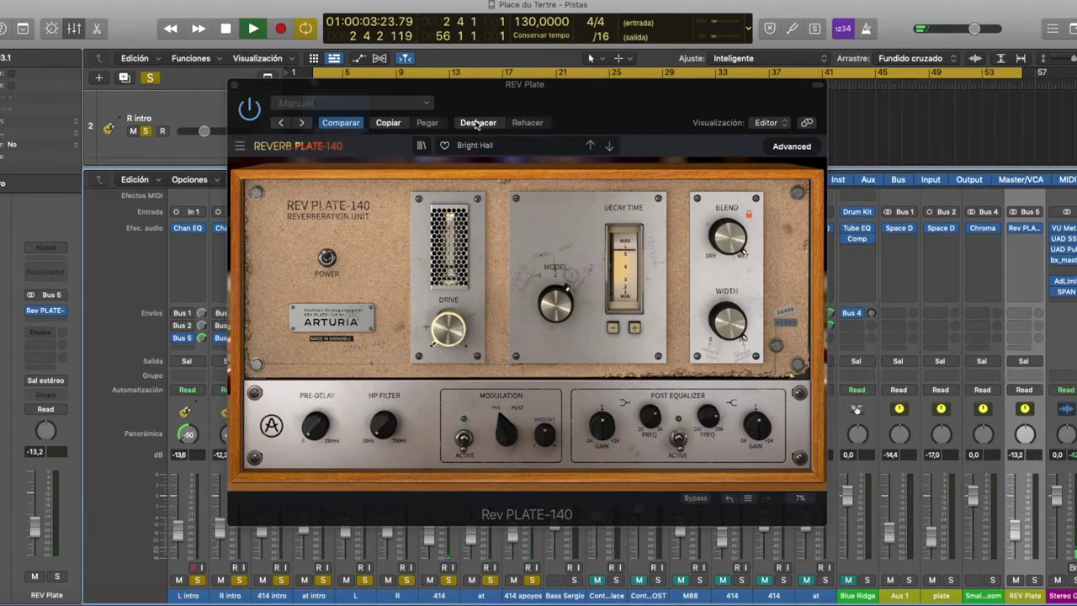
- Load the Bright Small Room preset and raise the REV Plate channel fader to +2.9 dB
{"action": "left_click", "coordinate": [508, 142]}
{"action": "mouse_move", "coordinate": [569, 162]}
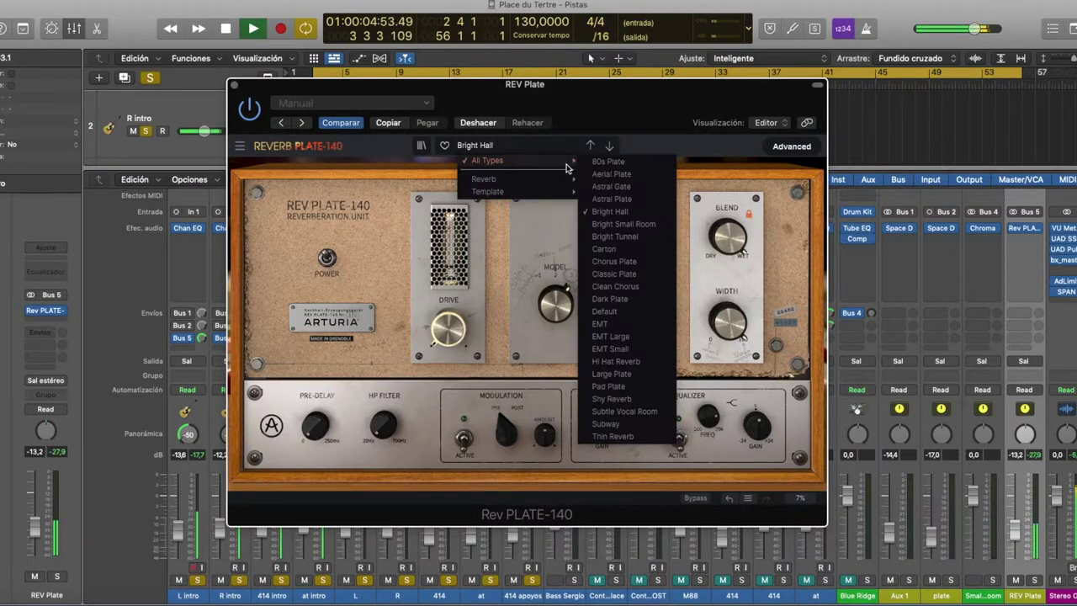
{"action": "left_click", "coordinate": [620, 224]}
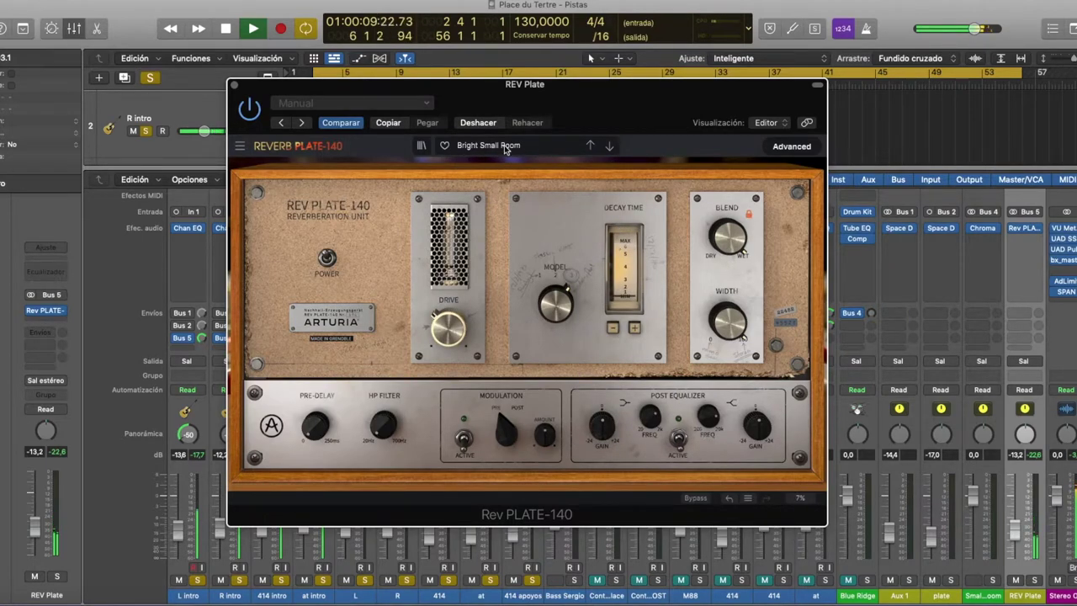
{"action": "left_click_drag", "start_coordinate": [1013, 526], "coordinate": [1023, 446]}
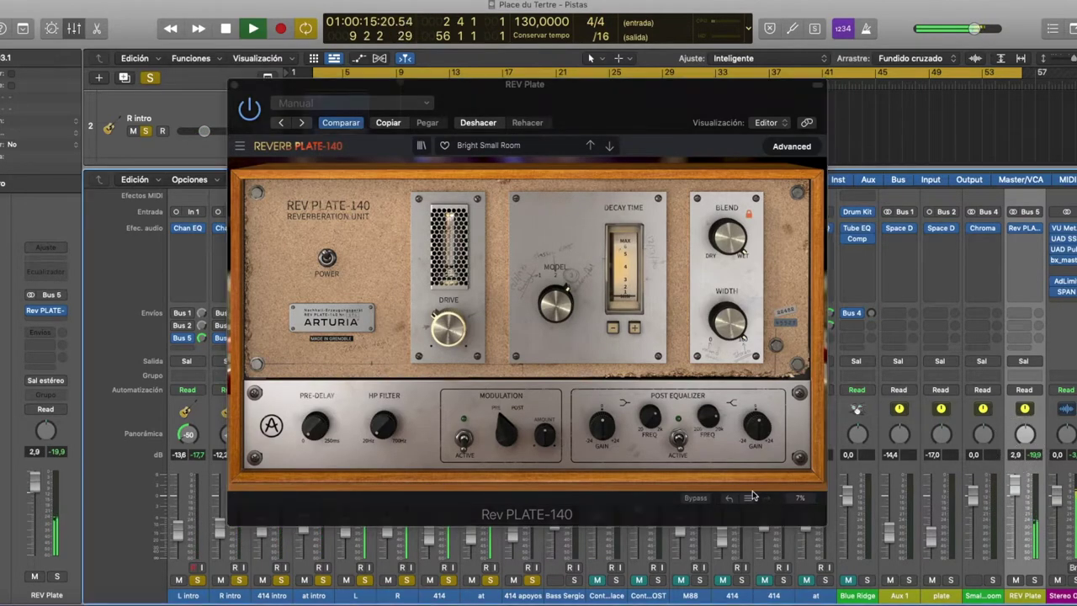
- Compare the Bright Small Room sound with the unit bypassed and bring the REV Plate channel fader down to -9.2 dB
{"action": "left_click", "coordinate": [695, 498]}
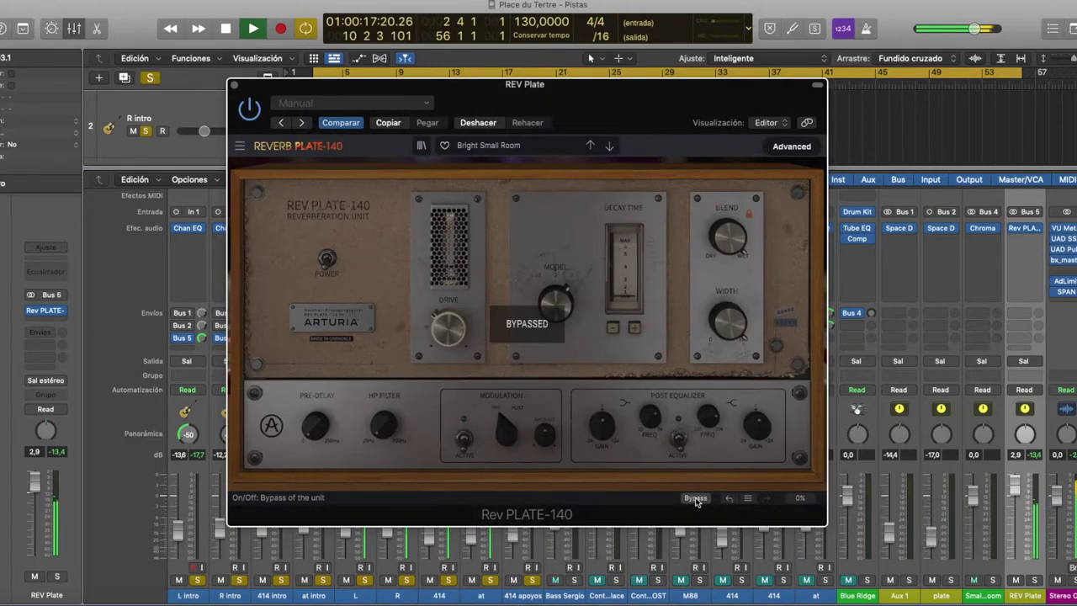
{"action": "left_click", "coordinate": [695, 498]}
{"action": "left_click_drag", "start_coordinate": [1017, 486], "coordinate": [1016, 523]}
- Load the Bright Tunnel preset and lower the REV Plate channel fader to -10.4 dB
{"action": "left_click", "coordinate": [488, 146]}
{"action": "mouse_move", "coordinate": [510, 160]}
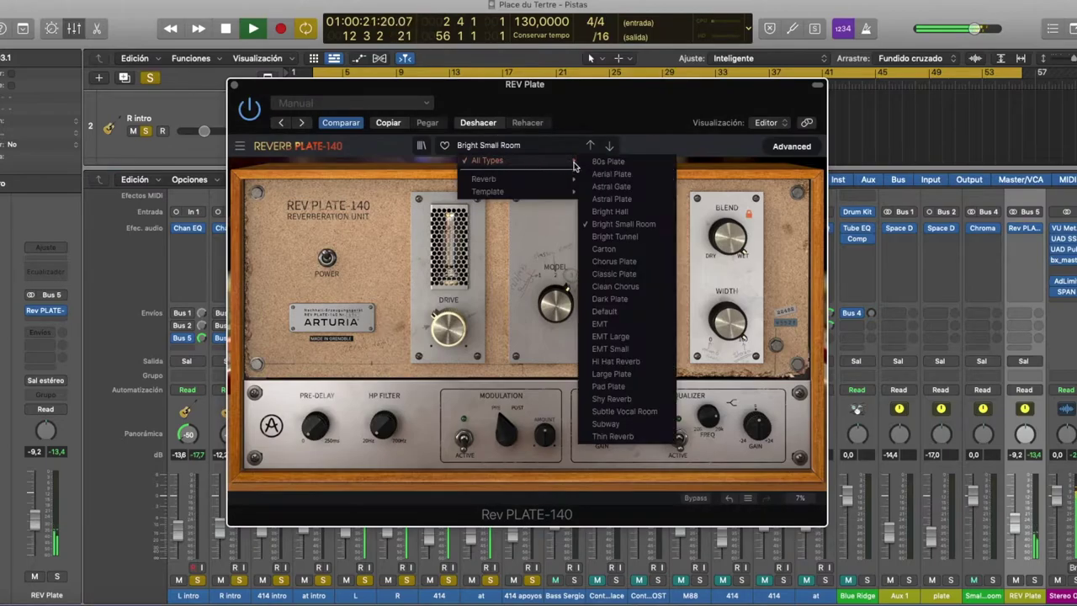
{"action": "left_click", "coordinate": [628, 240]}
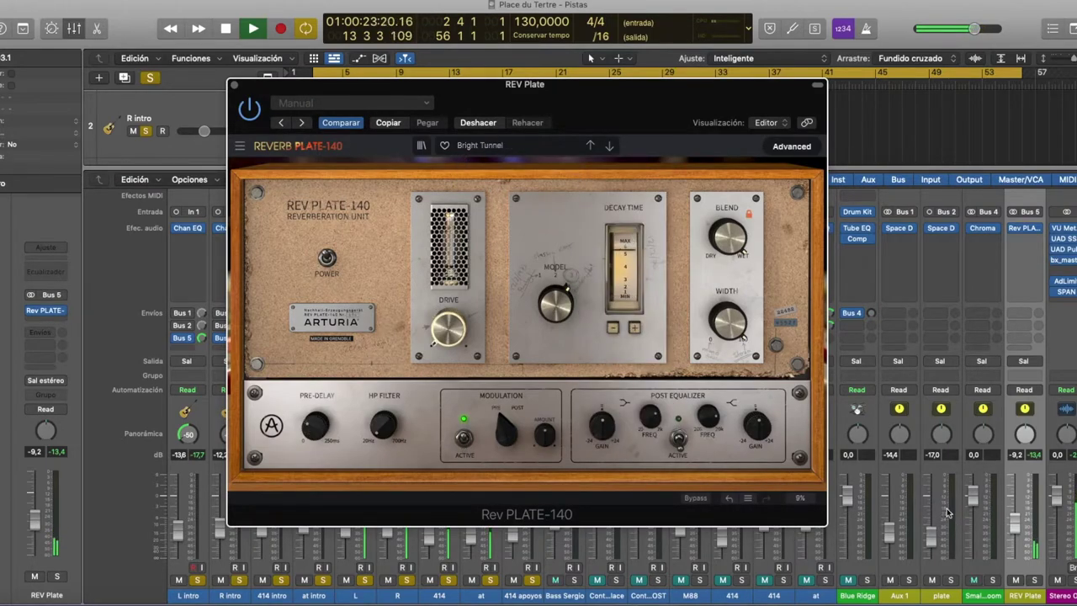
{"action": "left_click_drag", "start_coordinate": [1014, 527], "coordinate": [1015, 530]}
- Load the Carton preset in the plate reverb to audition it
{"action": "left_click", "coordinate": [551, 145]}
{"action": "mouse_move", "coordinate": [556, 164]}
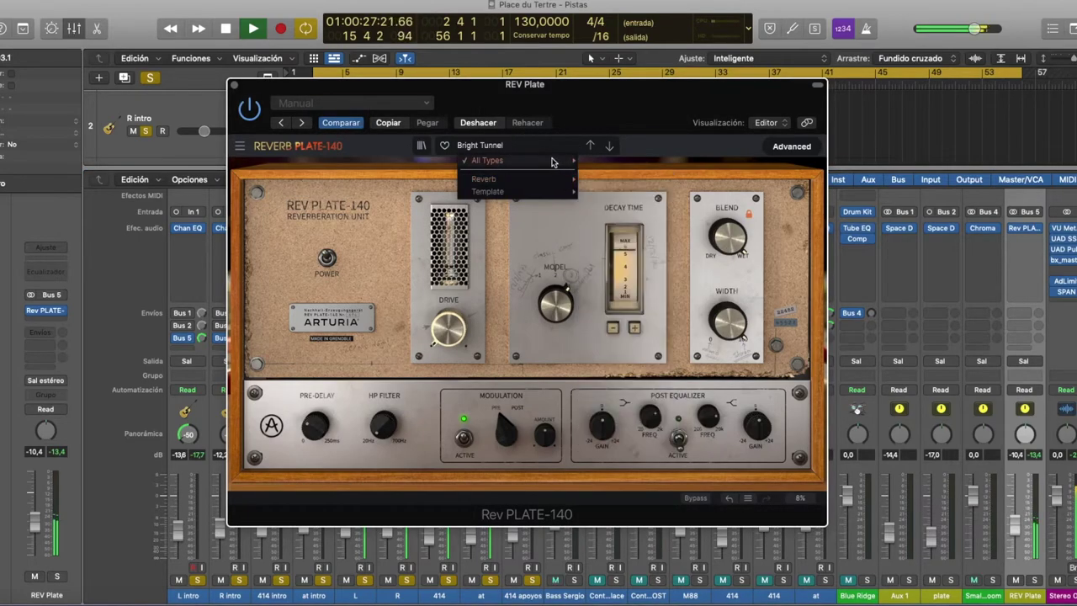
{"action": "left_click", "coordinate": [606, 249]}
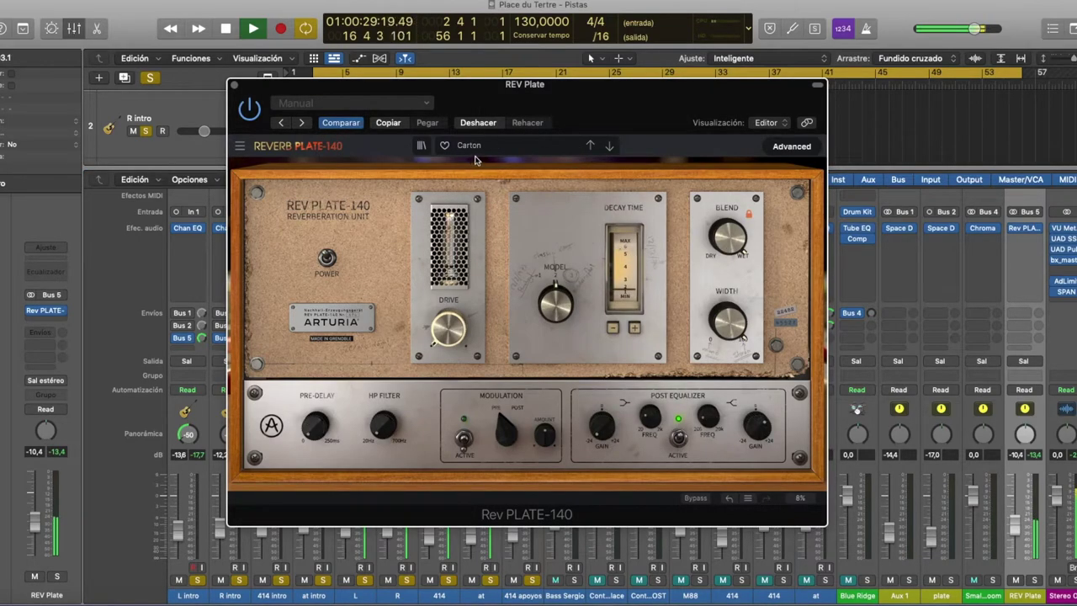
- Load the Chorus Plate preset and raise the REV Plate channel fader to -6.4 dB
{"action": "left_click", "coordinate": [511, 149]}
{"action": "mouse_move", "coordinate": [536, 163]}
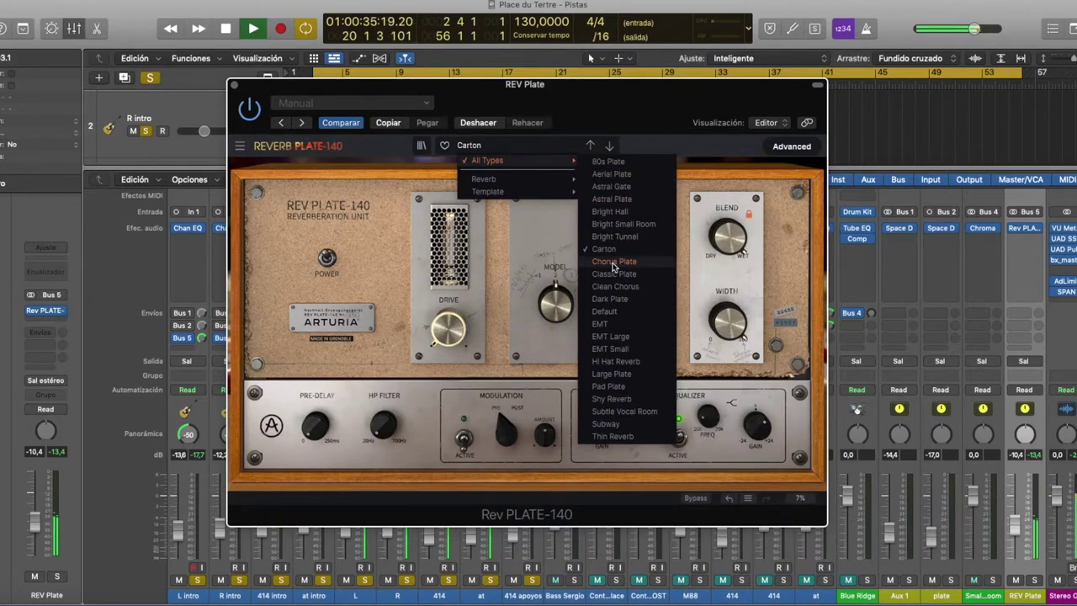
{"action": "left_click", "coordinate": [613, 264]}
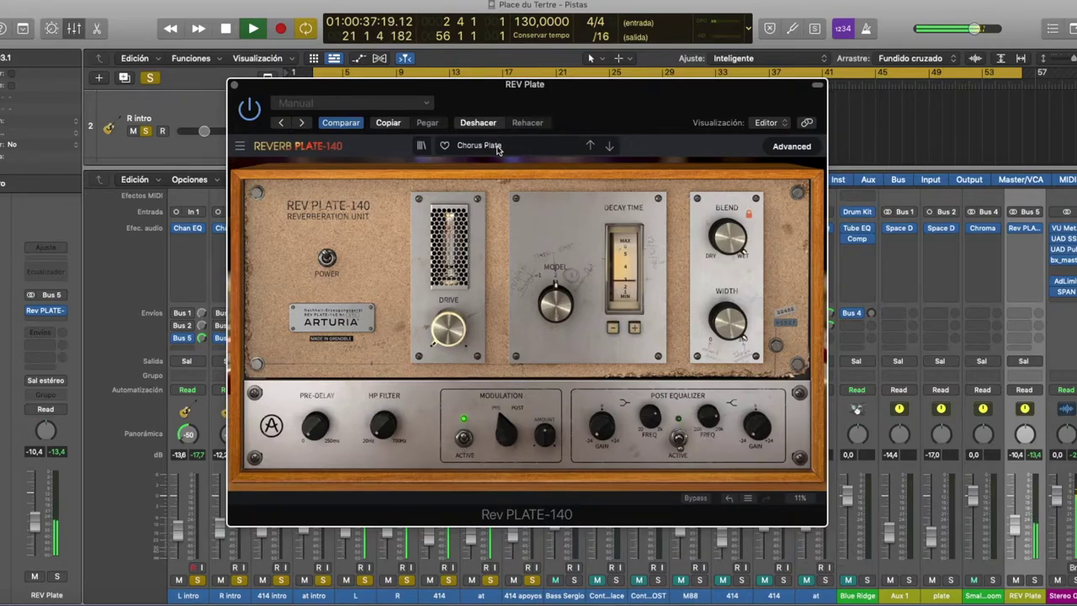
{"action": "left_click_drag", "start_coordinate": [1013, 530], "coordinate": [1014, 521]}
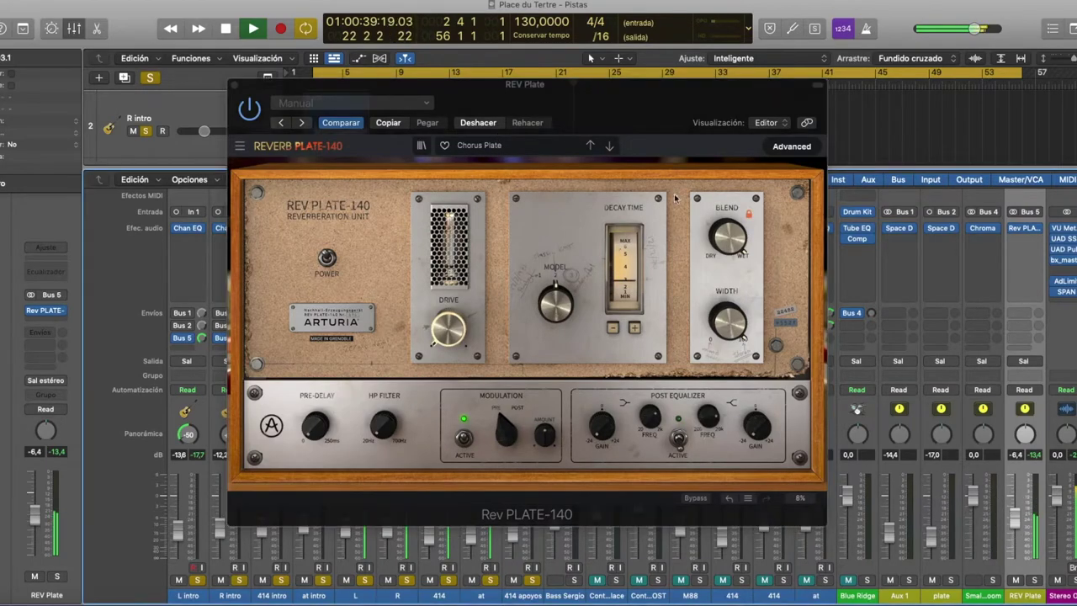
- Load the Classic Plate preset and lower the REV Plate channel fader to -12.4 dB
{"action": "left_click", "coordinate": [501, 152]}
{"action": "mouse_move", "coordinate": [522, 162]}
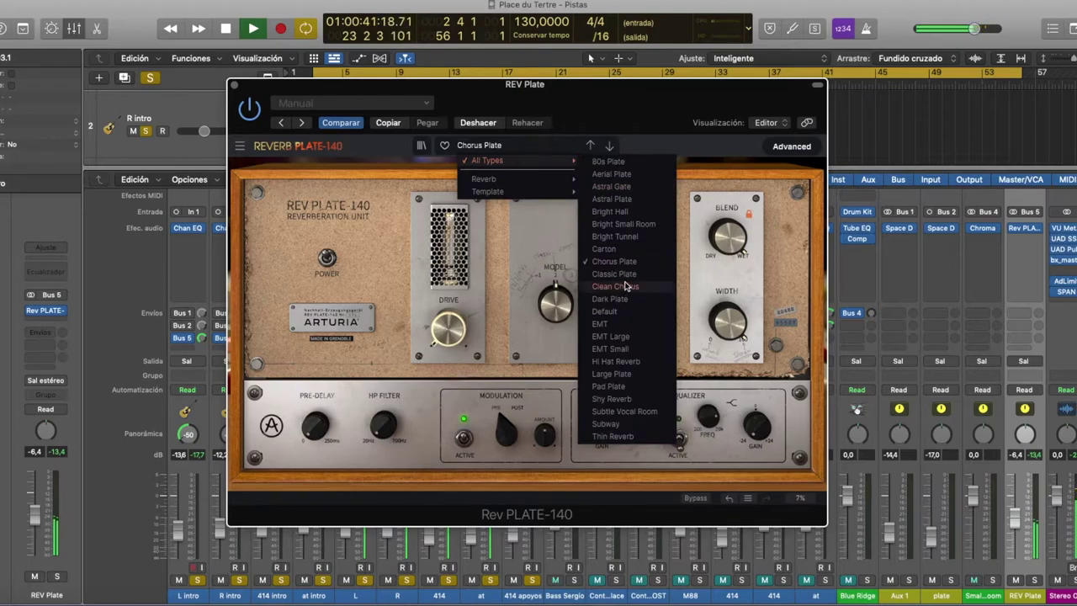
{"action": "left_click", "coordinate": [615, 274]}
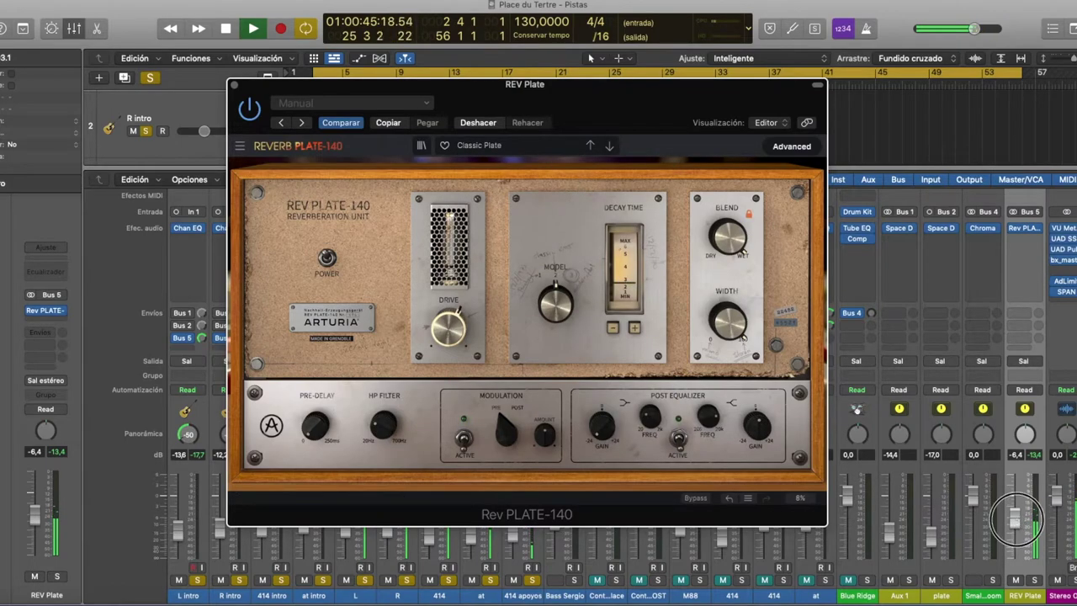
{"action": "left_click_drag", "start_coordinate": [1016, 520], "coordinate": [1016, 534]}
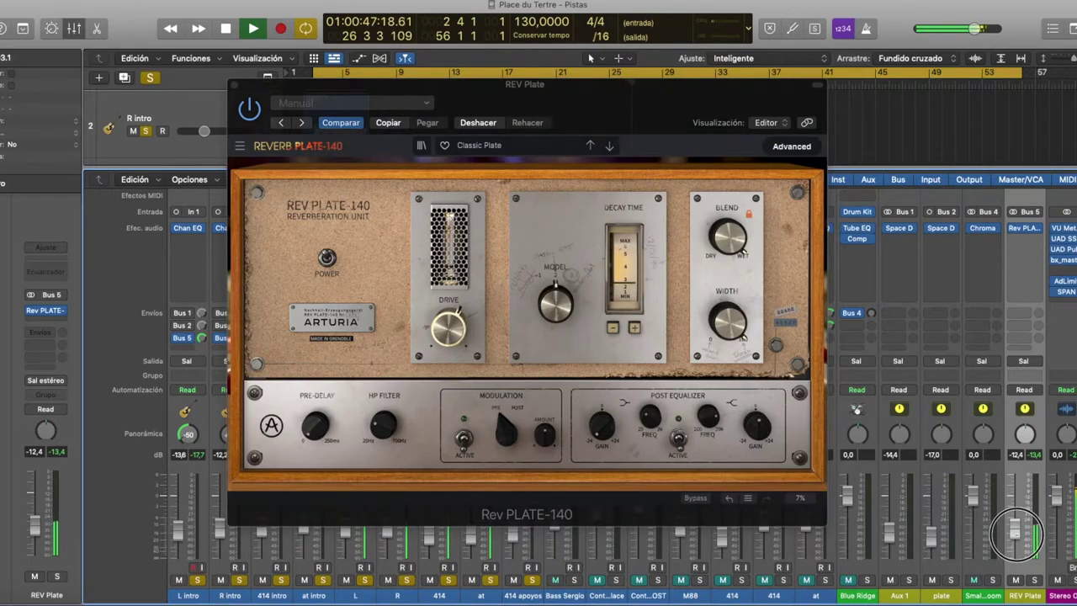
- Compare the Classic Plate sound with the unit bypassed and lower the REV Plate channel fader to -13.8 dB
{"action": "left_click", "coordinate": [695, 498]}
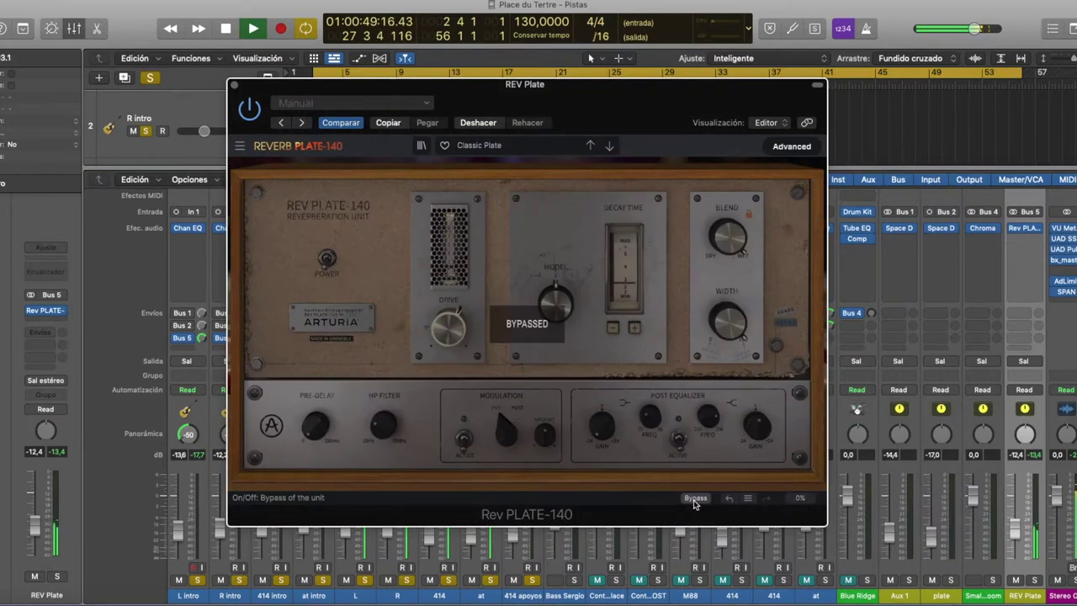
{"action": "left_click", "coordinate": [694, 500]}
{"action": "left_click_drag", "start_coordinate": [1017, 528], "coordinate": [1016, 532]}
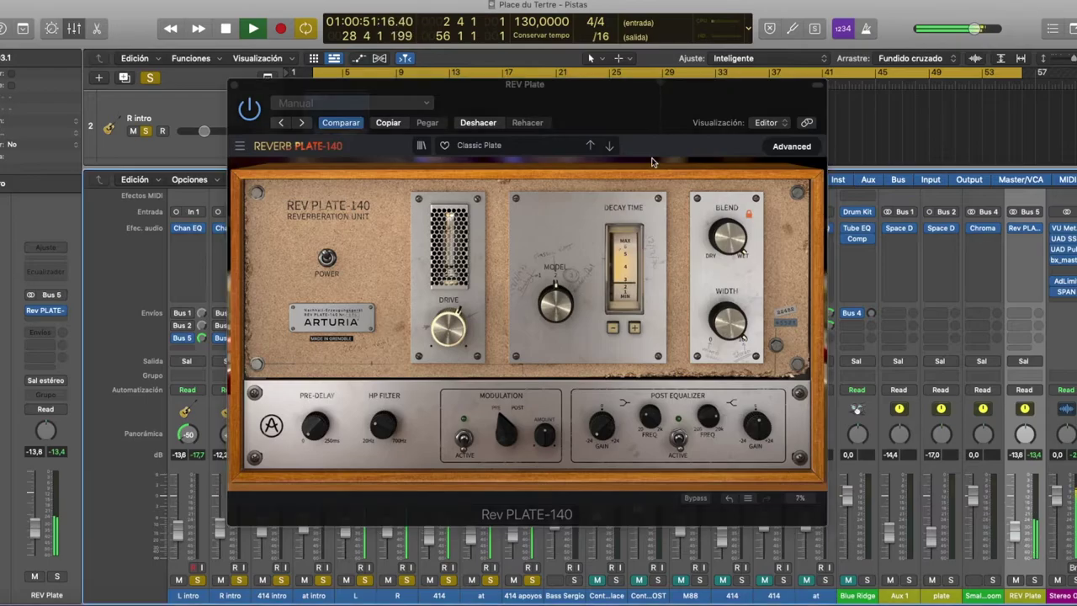
- Load the Clean Chorus preset in the plate reverb to audition it
{"action": "left_click", "coordinate": [530, 147]}
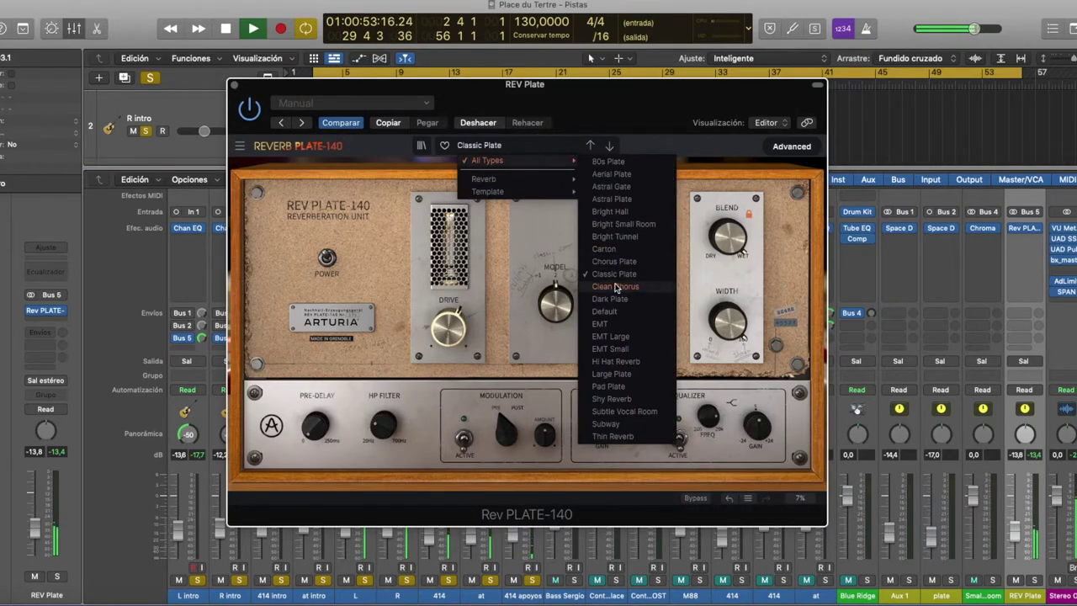
{"action": "left_click", "coordinate": [590, 252]}
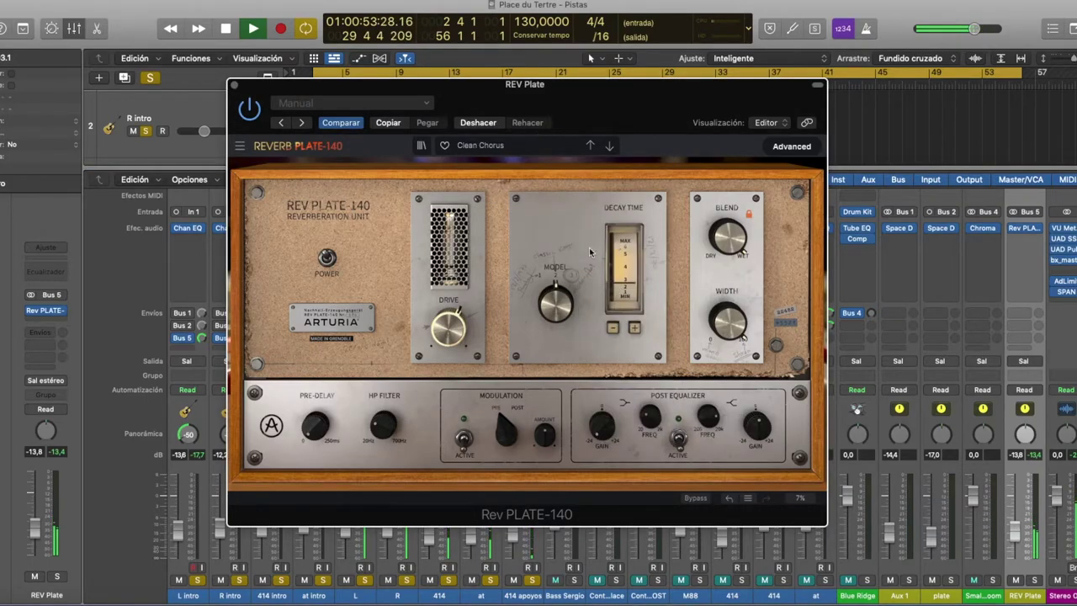
- Load the Dark Plate preset and raise the REV Plate channel fader to -11.4 dB
{"action": "left_click", "coordinate": [520, 148]}
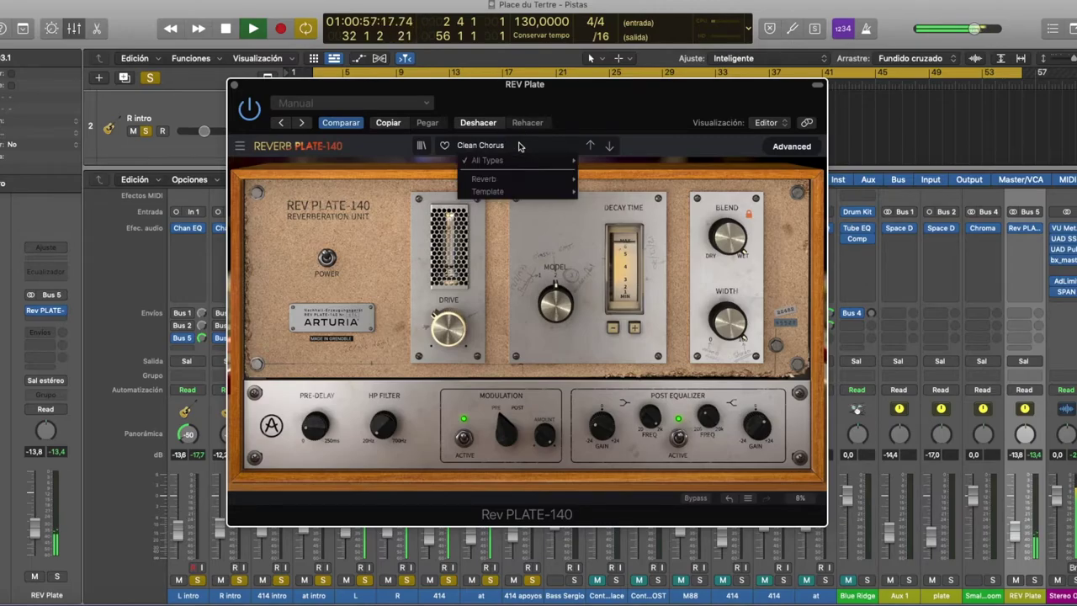
{"action": "mouse_move", "coordinate": [539, 162]}
{"action": "left_click", "coordinate": [628, 303]}
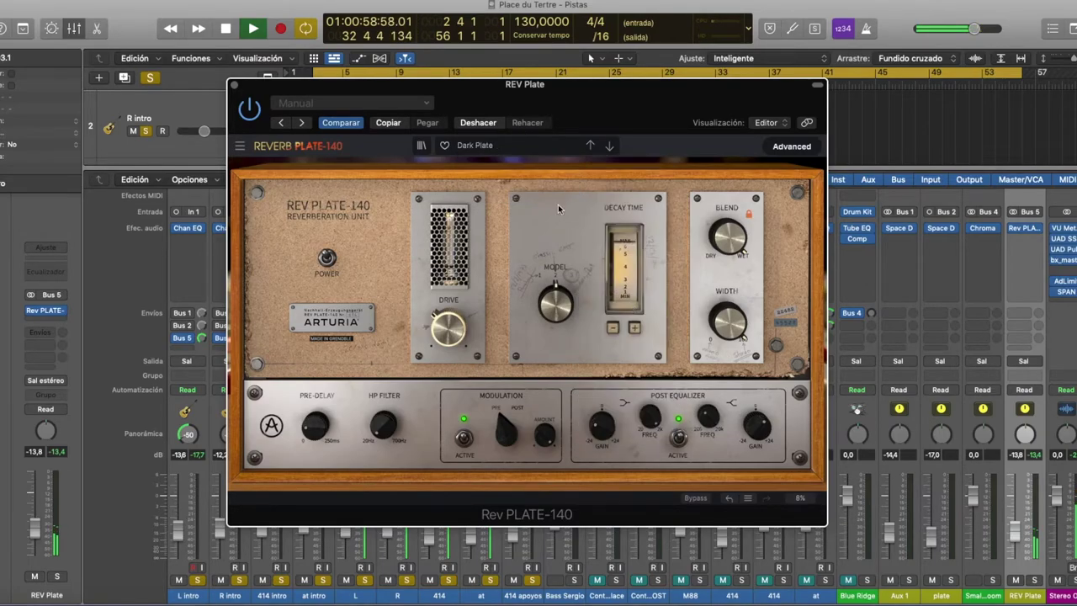
{"action": "left_click_drag", "start_coordinate": [1015, 534], "coordinate": [1014, 524]}
{"action": "key", "text": "super+w"}
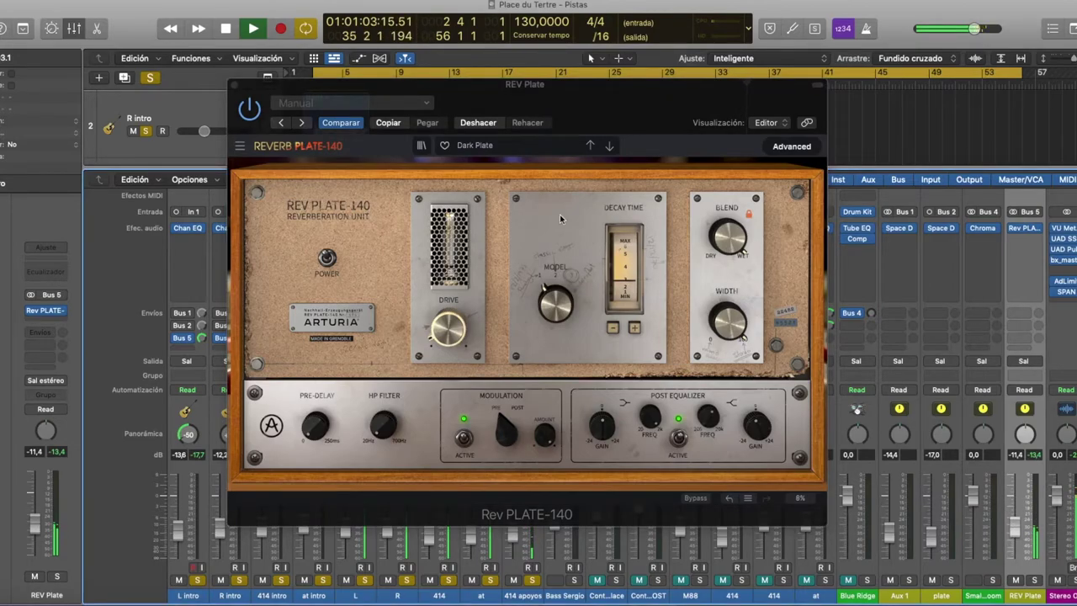
- Load the EMT preset and lower the REV Plate channel fader to -12.6 dB
{"action": "left_click", "coordinate": [508, 145]}
{"action": "mouse_move", "coordinate": [555, 161]}
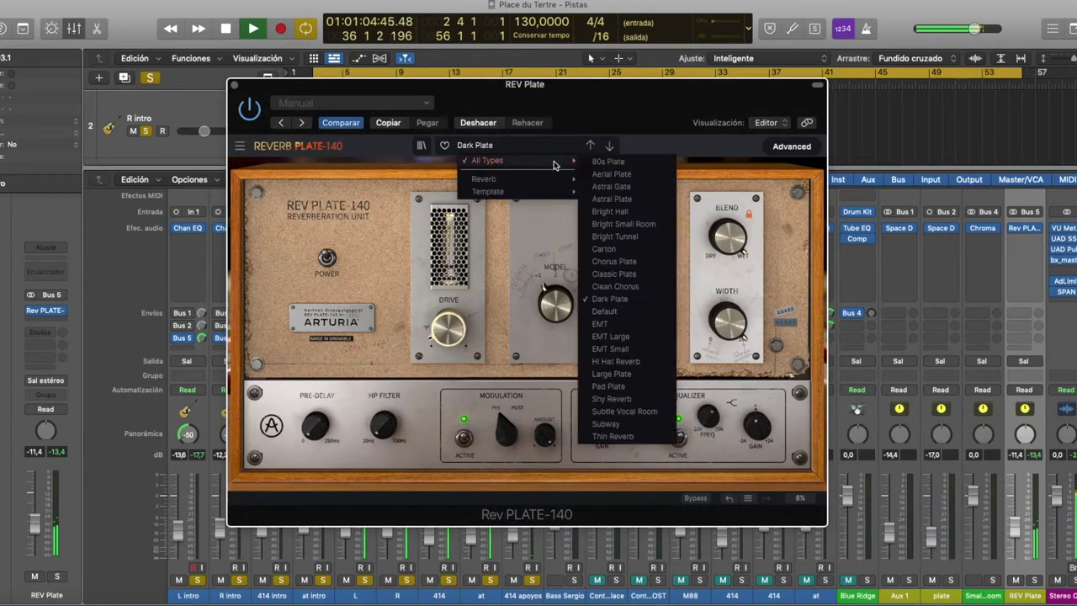
{"action": "left_click", "coordinate": [621, 324]}
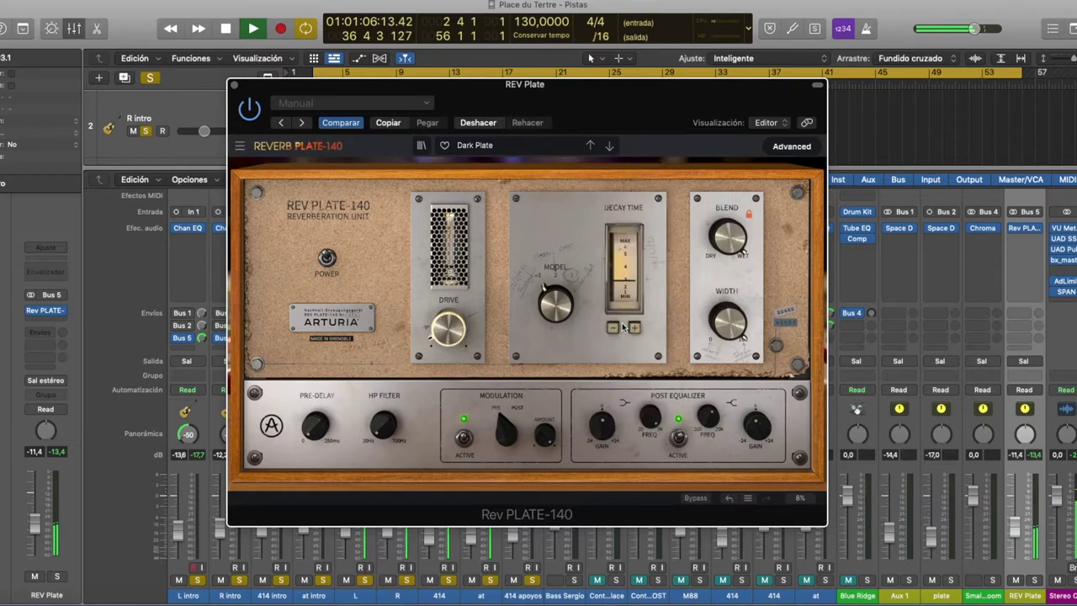
{"action": "left_click_drag", "start_coordinate": [1014, 526], "coordinate": [1016, 536]}
- Load the EMT Large preset and compare its sound with the unit bypassed
{"action": "left_click", "coordinate": [519, 152]}
{"action": "mouse_move", "coordinate": [558, 169]}
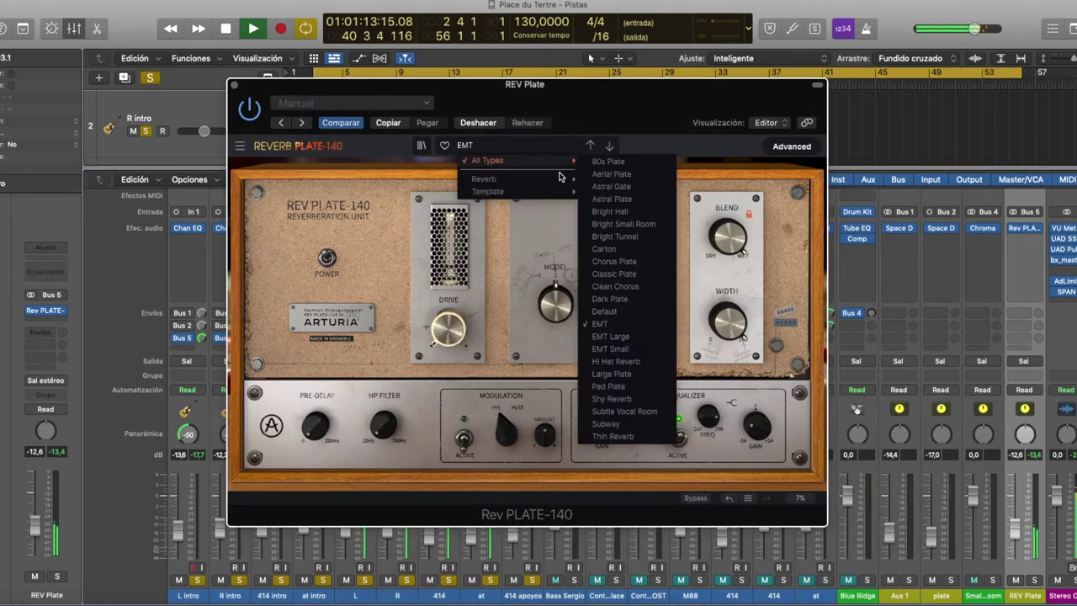
{"action": "left_click", "coordinate": [614, 338]}
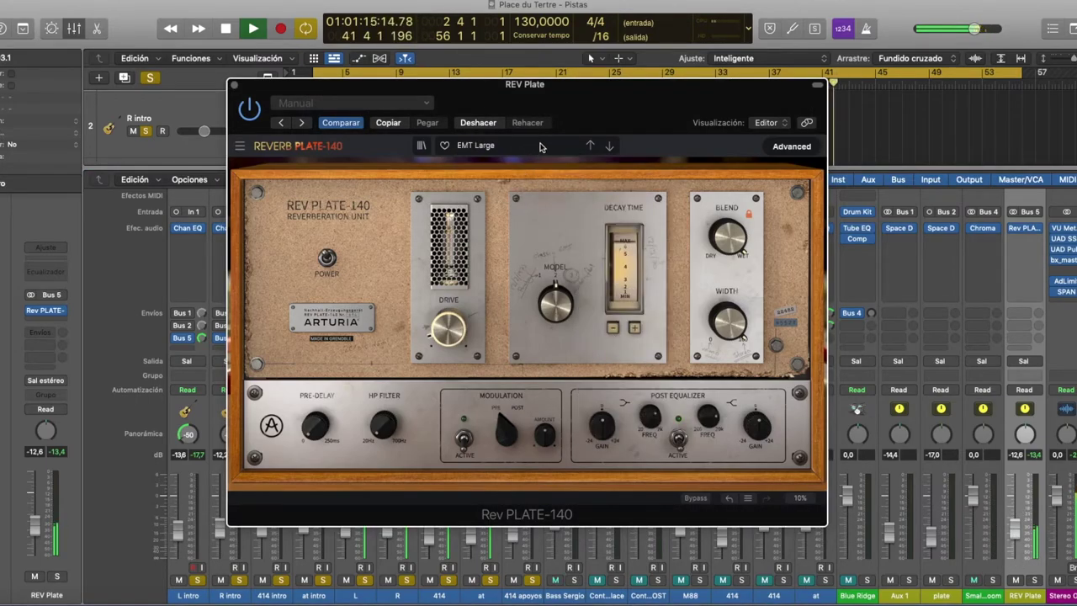
{"action": "left_click", "coordinate": [694, 498]}
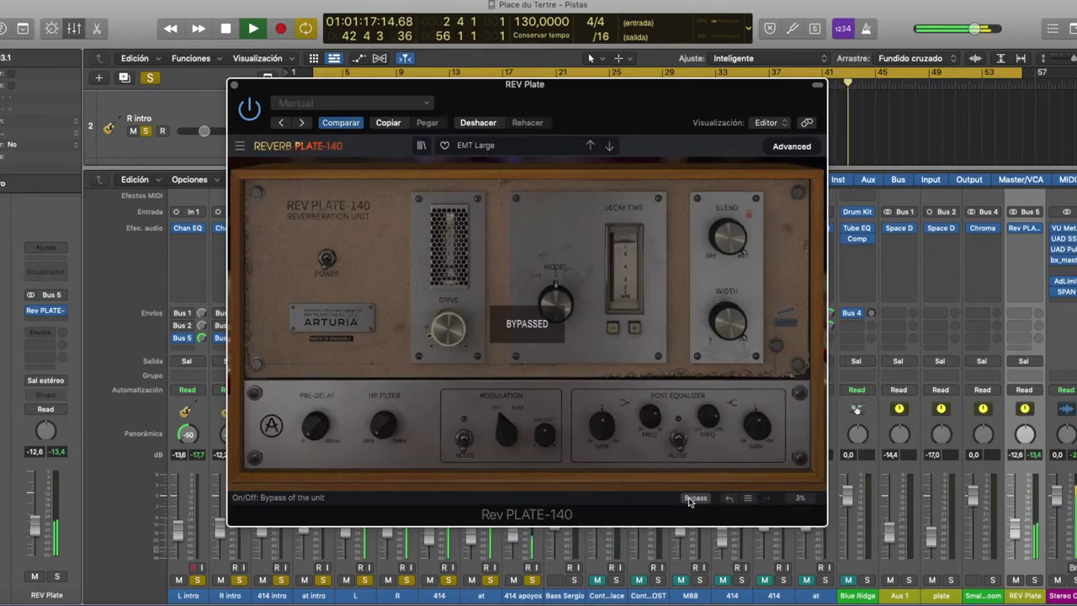
{"action": "left_click", "coordinate": [694, 498]}
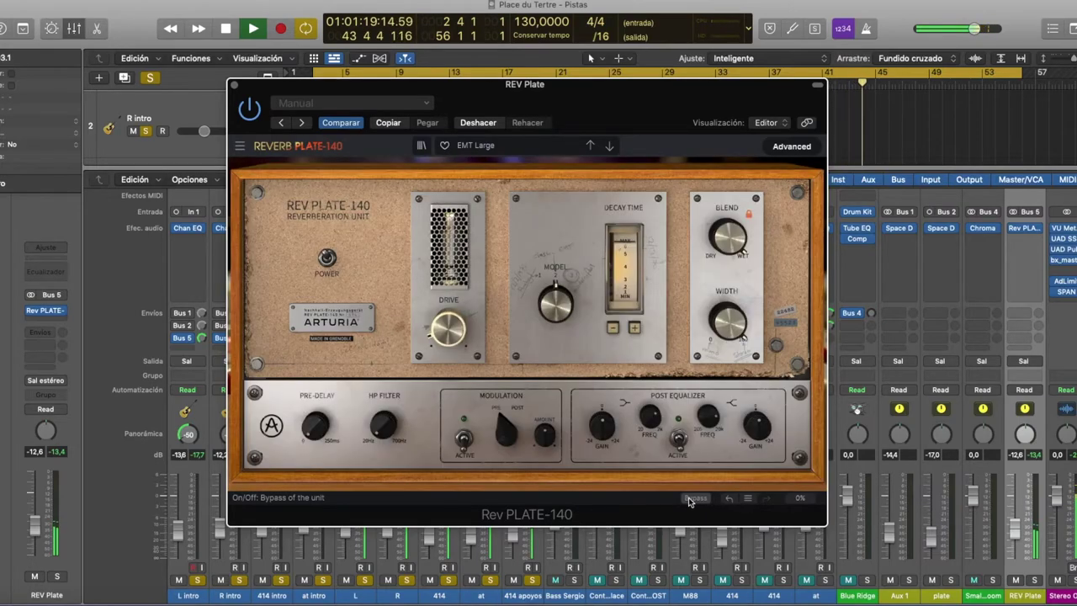
- Load the EMT Small preset in the plate reverb
{"action": "left_click", "coordinate": [525, 150]}
{"action": "mouse_move", "coordinate": [536, 161]}
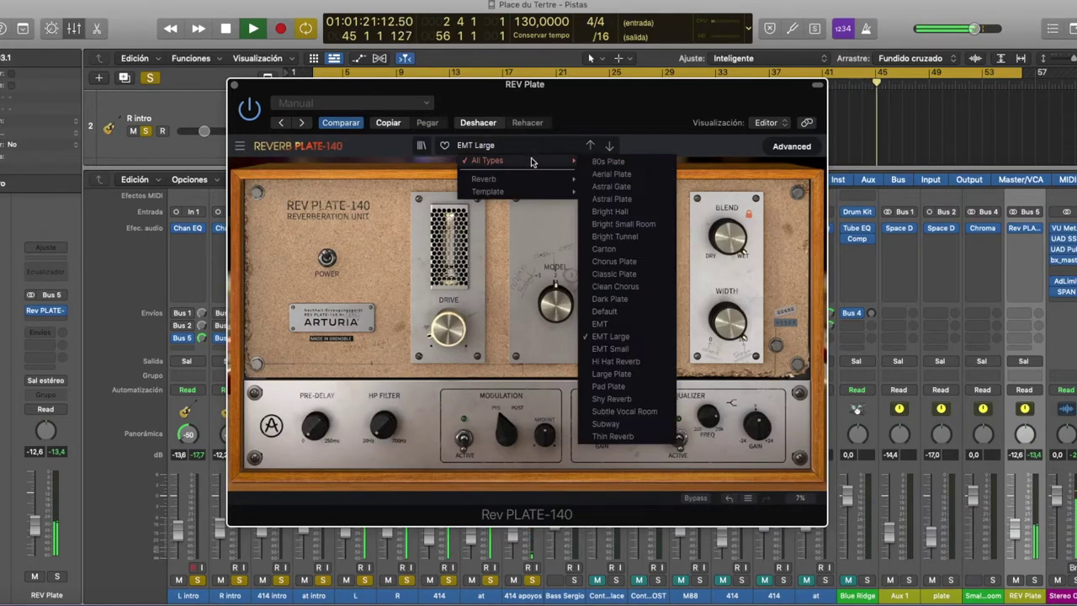
{"action": "left_click", "coordinate": [617, 354]}
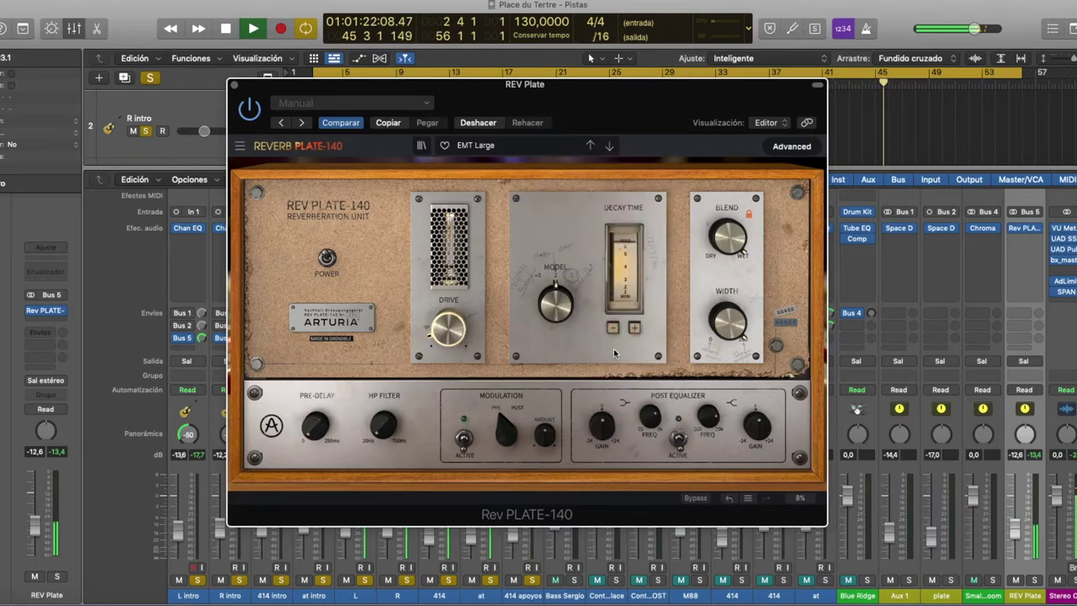
- Raise the REV Plate channel fader to -10.8 dB and load the Hi Hat Reverb preset
{"action": "mouse_move", "coordinate": [1009, 525]}
{"action": "left_mouse_down"}
{"action": "mouse_move", "coordinate": [1008, 457]}
{"action": "mouse_move", "coordinate": [1011, 522]}
{"action": "left_mouse_up"}
{"action": "left_click", "coordinate": [516, 148]}
{"action": "mouse_move", "coordinate": [505, 160]}
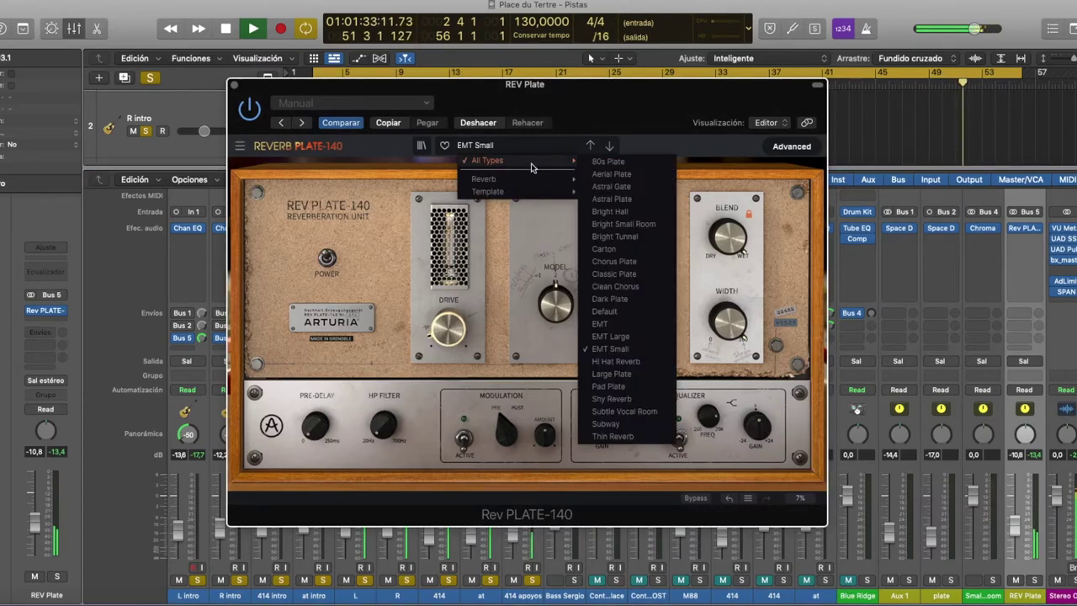
{"action": "left_click", "coordinate": [630, 361]}
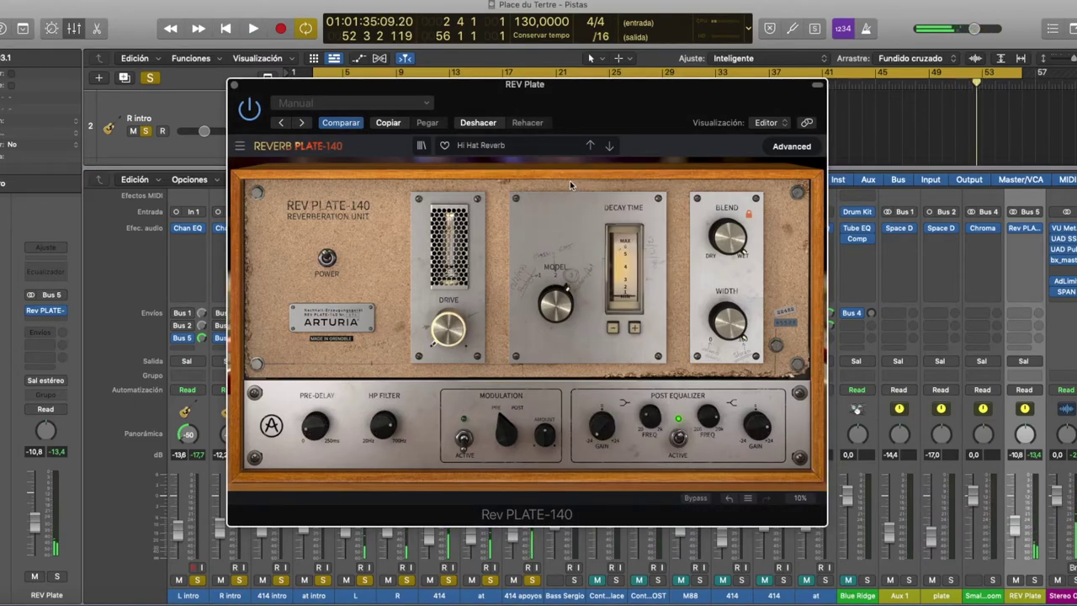
- Load the Large Plate preset in the plate reverb
{"action": "left_click", "coordinate": [535, 148]}
{"action": "mouse_move", "coordinate": [564, 160]}
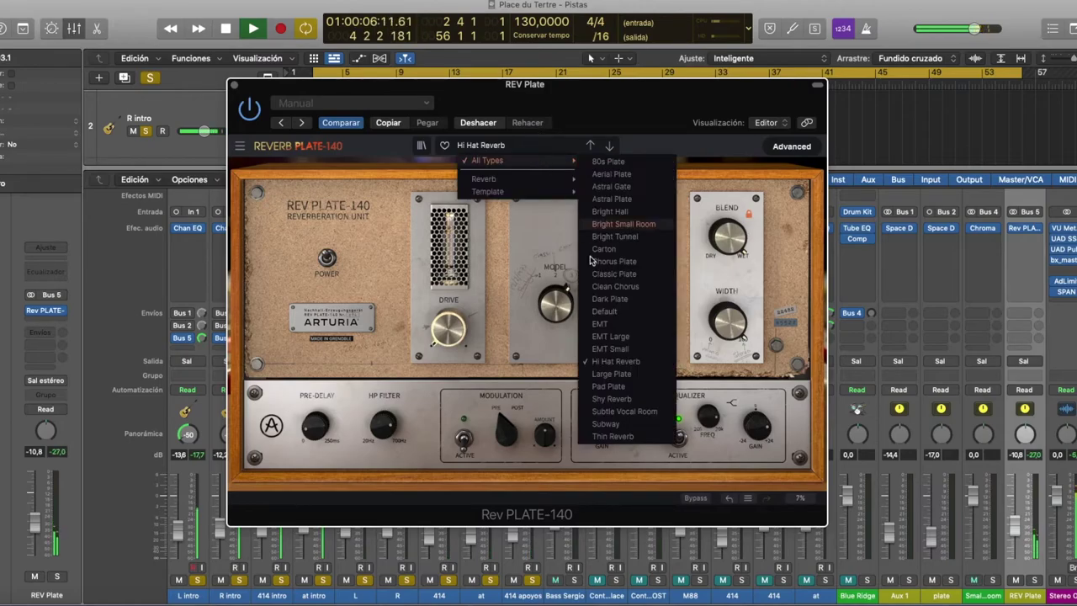
{"action": "left_click", "coordinate": [611, 374]}
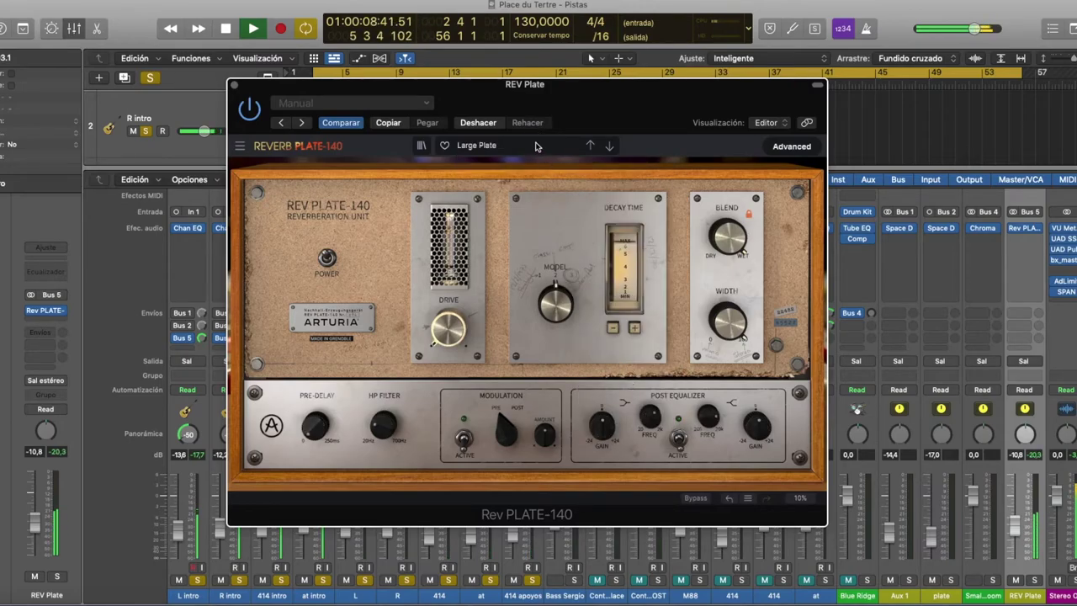
- Lower the REV Plate channel fader to -15.0 dB and compare the reverb's sound with the unit bypassed
{"action": "left_click_drag", "start_coordinate": [1015, 528], "coordinate": [1015, 536]}
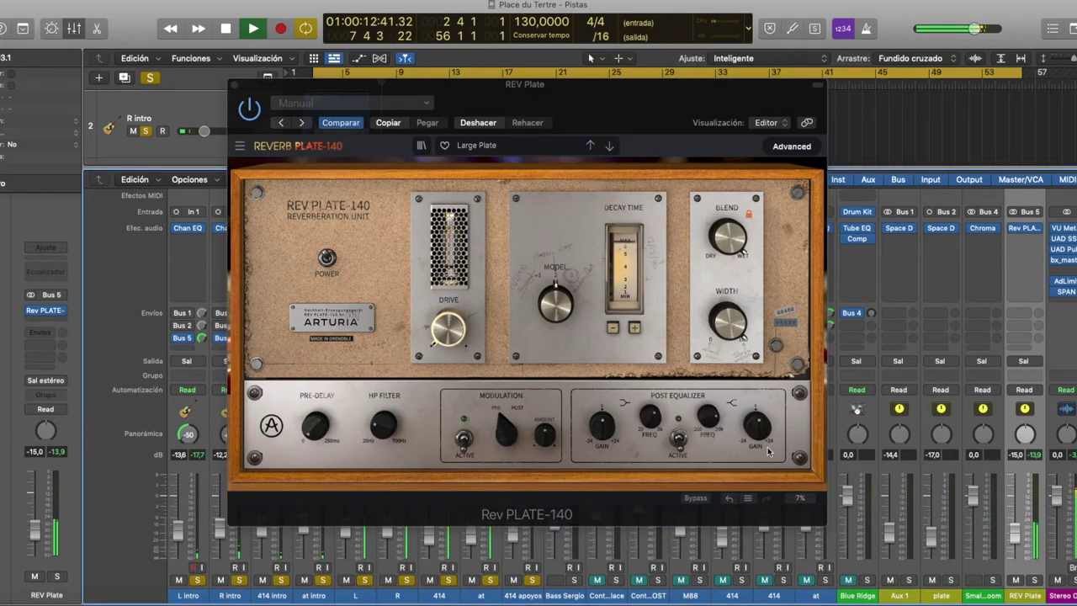
{"action": "left_click", "coordinate": [695, 498]}
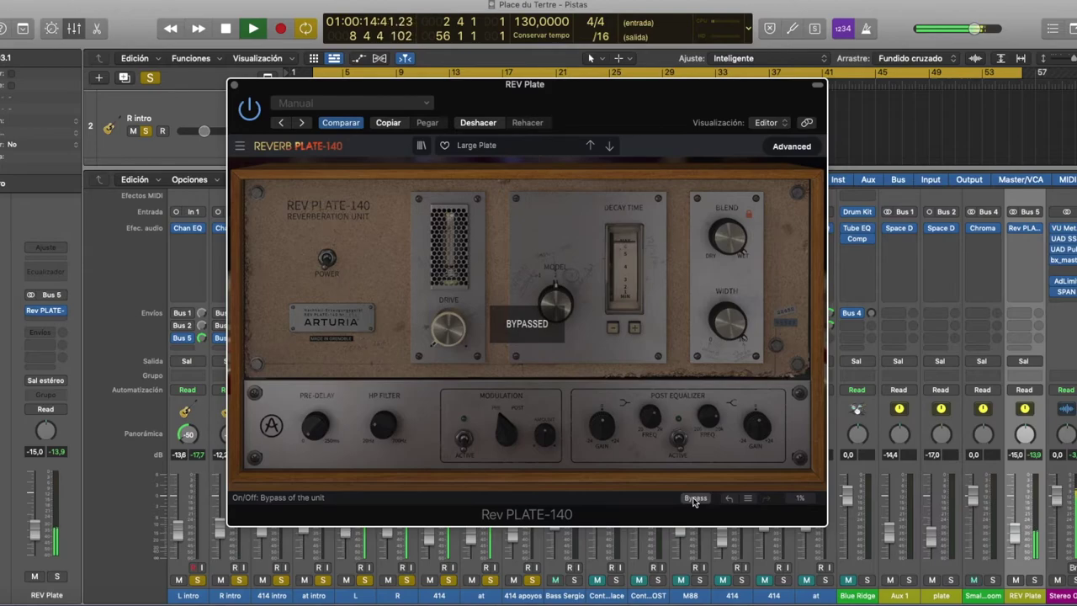
{"action": "left_click", "coordinate": [694, 498]}
- Load the Pad Plate preset in the plate reverb
{"action": "left_click", "coordinate": [528, 144]}
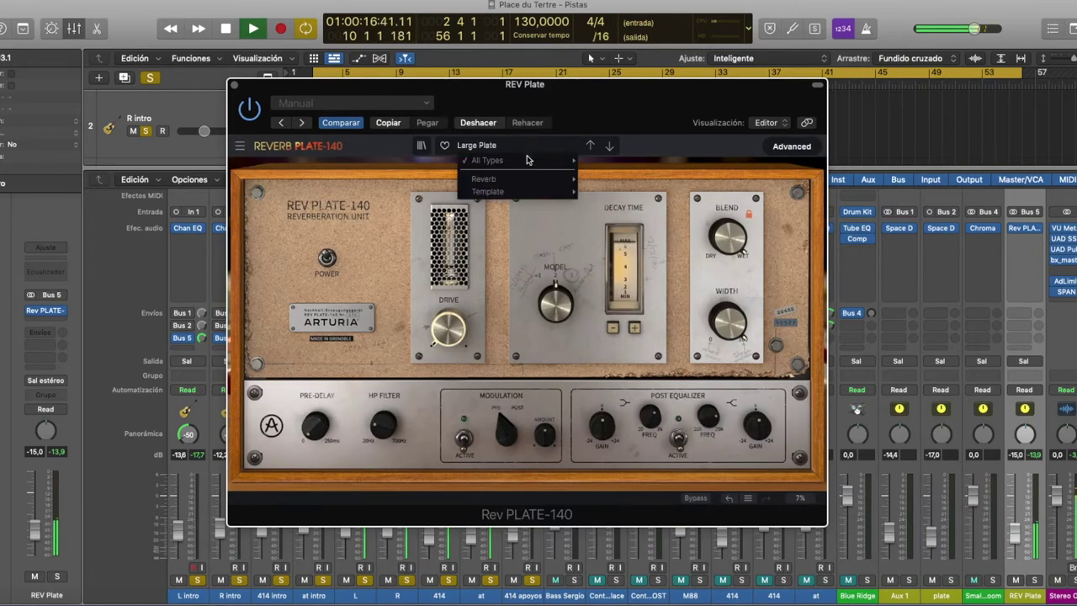
{"action": "mouse_move", "coordinate": [529, 165]}
{"action": "left_click", "coordinate": [609, 386]}
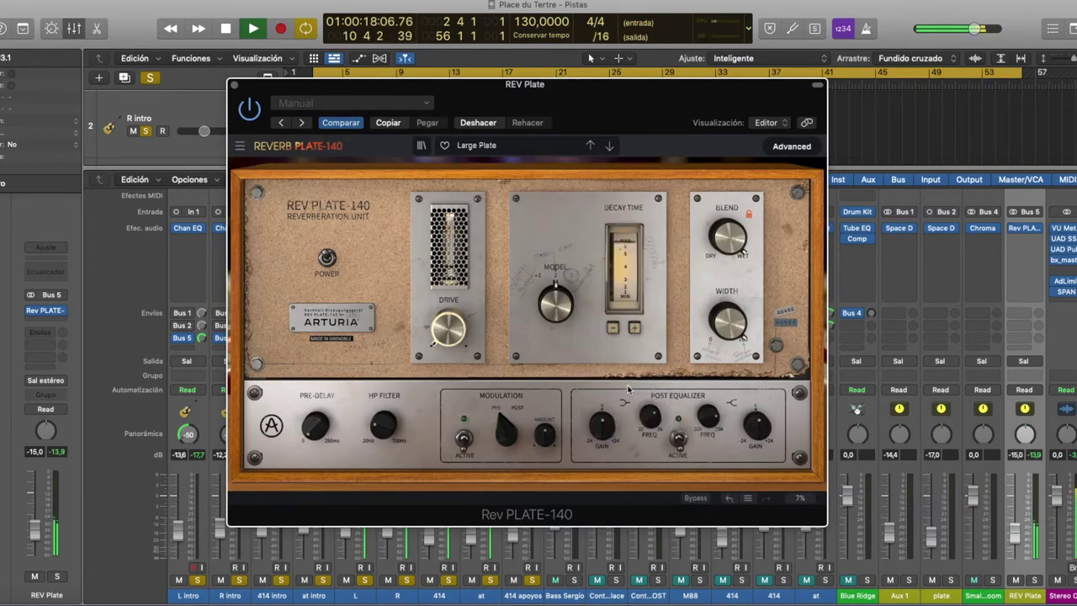
- Load the Shy Reverb preset and sweep the REV Plate channel fader up to 6.0 dB and back down to -8.6 dB
{"action": "left_click", "coordinate": [517, 149]}
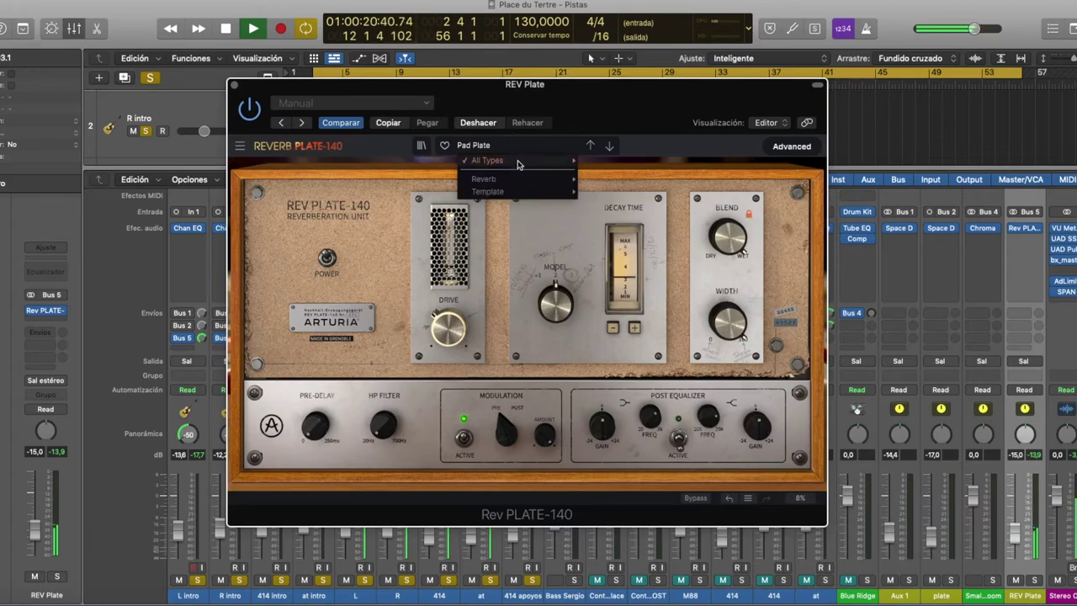
{"action": "mouse_move", "coordinate": [516, 160]}
{"action": "left_click", "coordinate": [620, 398]}
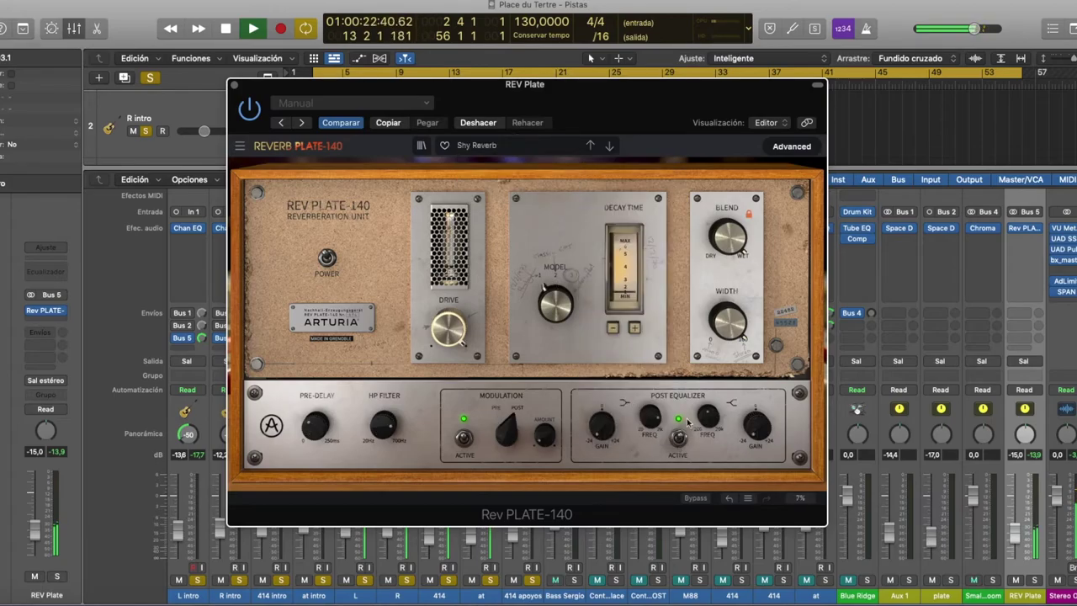
{"action": "left_click_drag", "start_coordinate": [1019, 537], "coordinate": [1016, 425]}
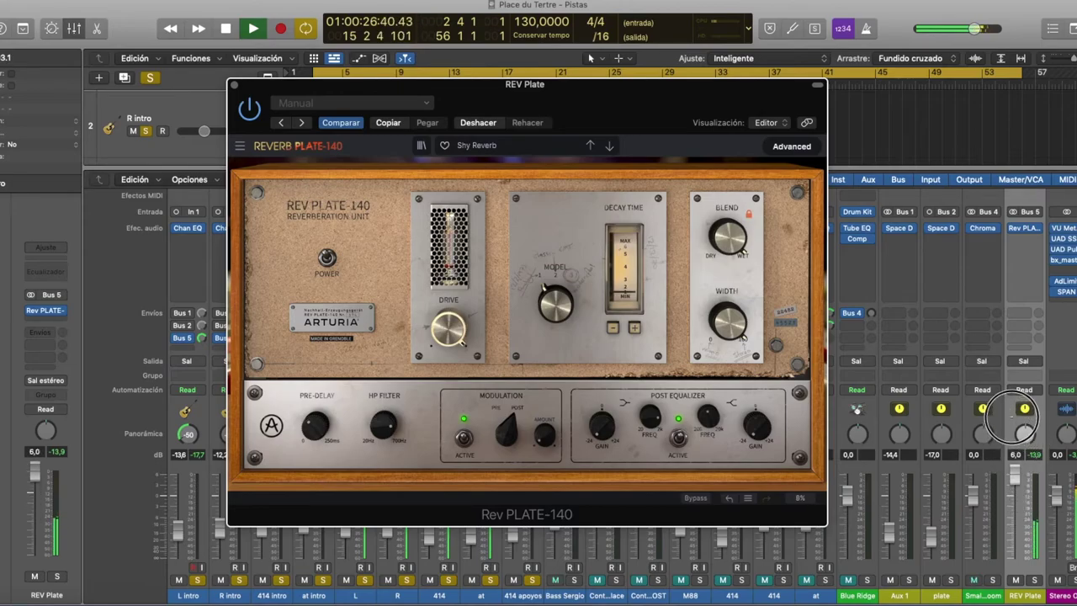
{"action": "left_click_drag", "start_coordinate": [1013, 418], "coordinate": [1020, 521]}
- Load the Subtle Vocal Room preset in the plate reverb
{"action": "left_click", "coordinate": [517, 146]}
{"action": "mouse_move", "coordinate": [530, 162]}
{"action": "left_click", "coordinate": [626, 412]}
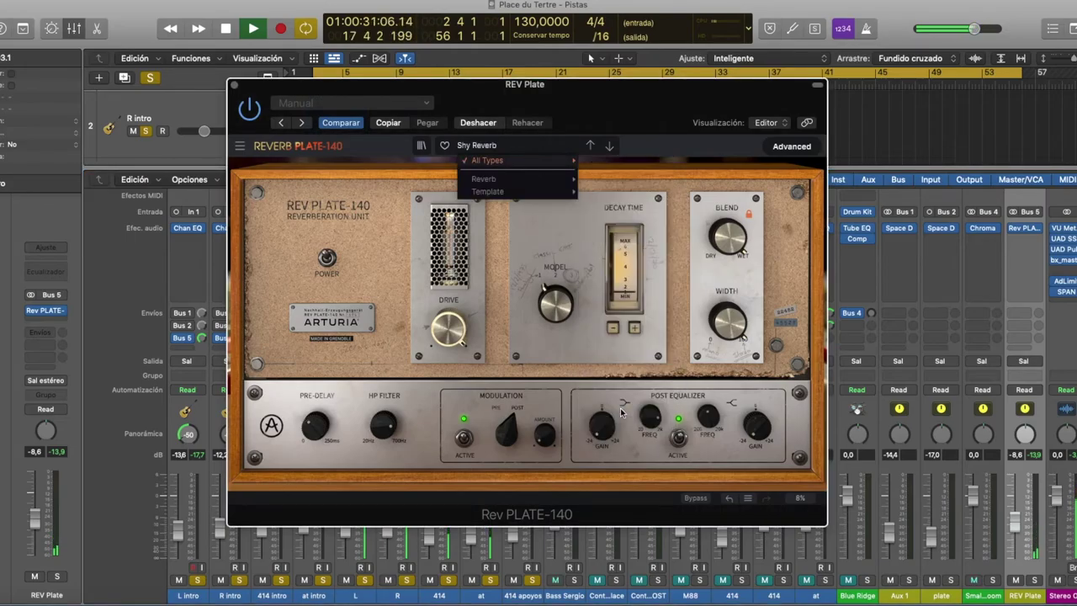
- Load the Subway preset and move the REV Plate channel fader up to -1.6 dB and back down to -11.6 dB
{"action": "left_click", "coordinate": [504, 147]}
{"action": "mouse_move", "coordinate": [510, 160]}
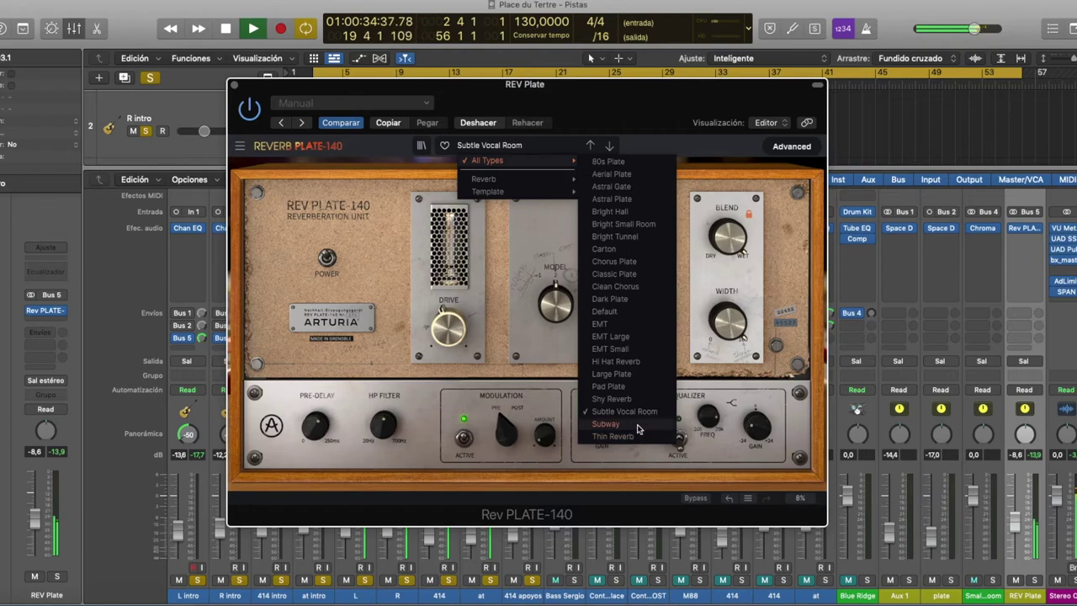
{"action": "left_click", "coordinate": [605, 424]}
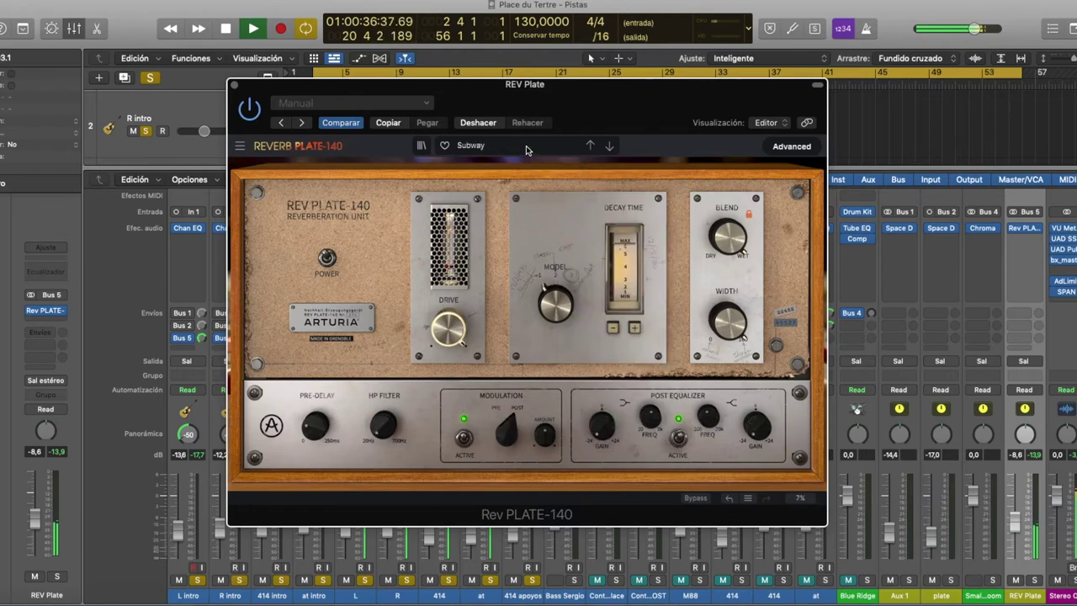
{"action": "left_click_drag", "start_coordinate": [1016, 522], "coordinate": [1016, 486]}
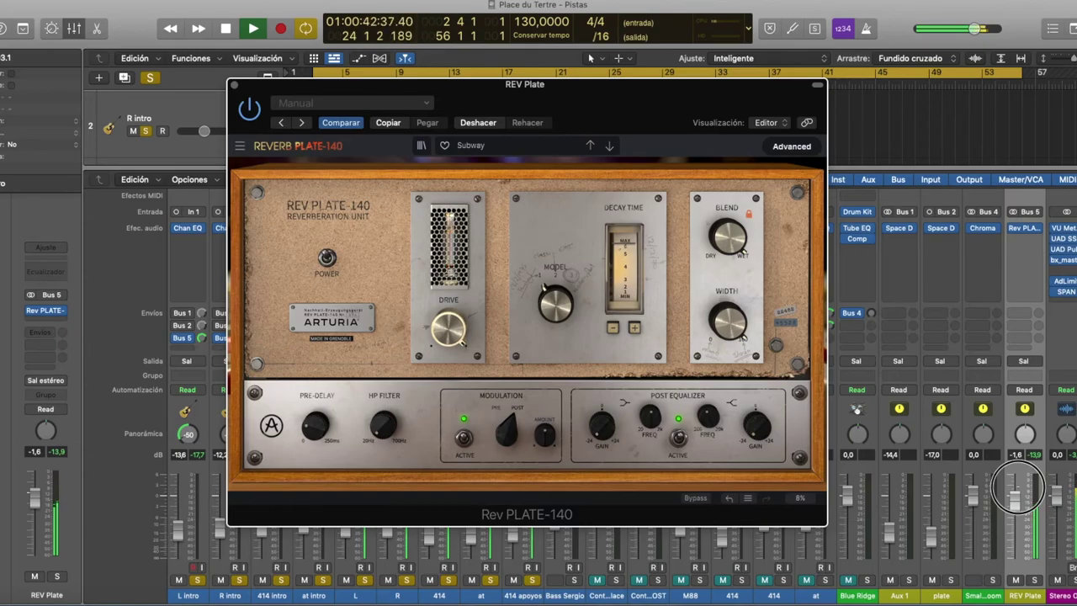
{"action": "left_click_drag", "start_coordinate": [1016, 488], "coordinate": [1016, 530]}
- Load the Thin Reverb preset and set the REV Plate channel fader to -11.2 dB
{"action": "left_click", "coordinate": [521, 149]}
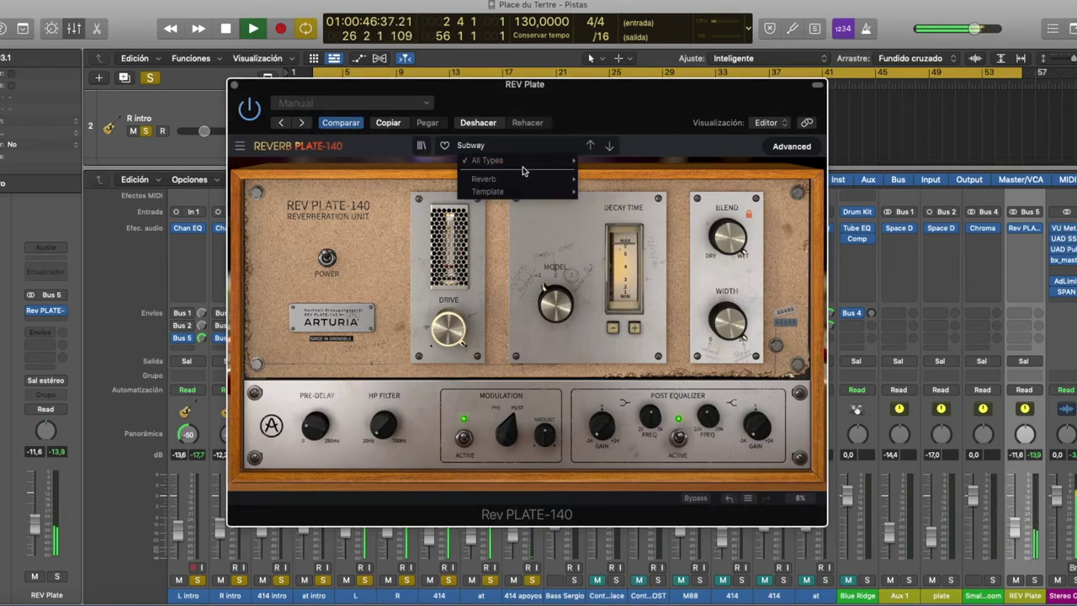
{"action": "mouse_move", "coordinate": [522, 160]}
{"action": "left_click", "coordinate": [613, 436]}
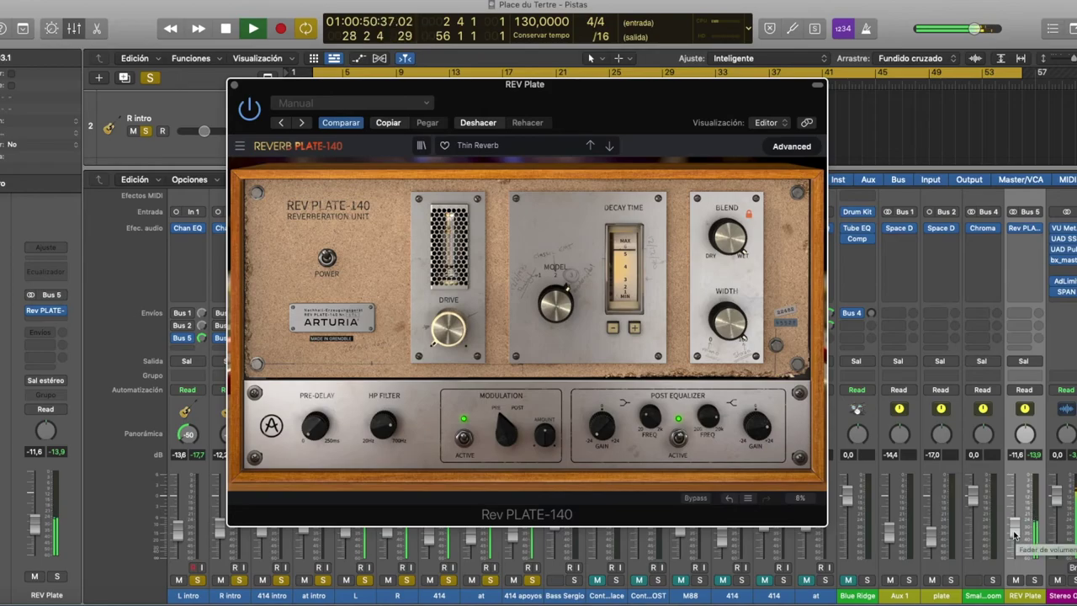
{"action": "mouse_move", "coordinate": [1021, 526]}
{"action": "left_mouse_down"}
{"action": "mouse_move", "coordinate": [1017, 510]}
{"action": "mouse_move", "coordinate": [1018, 527]}
{"action": "left_mouse_up"}
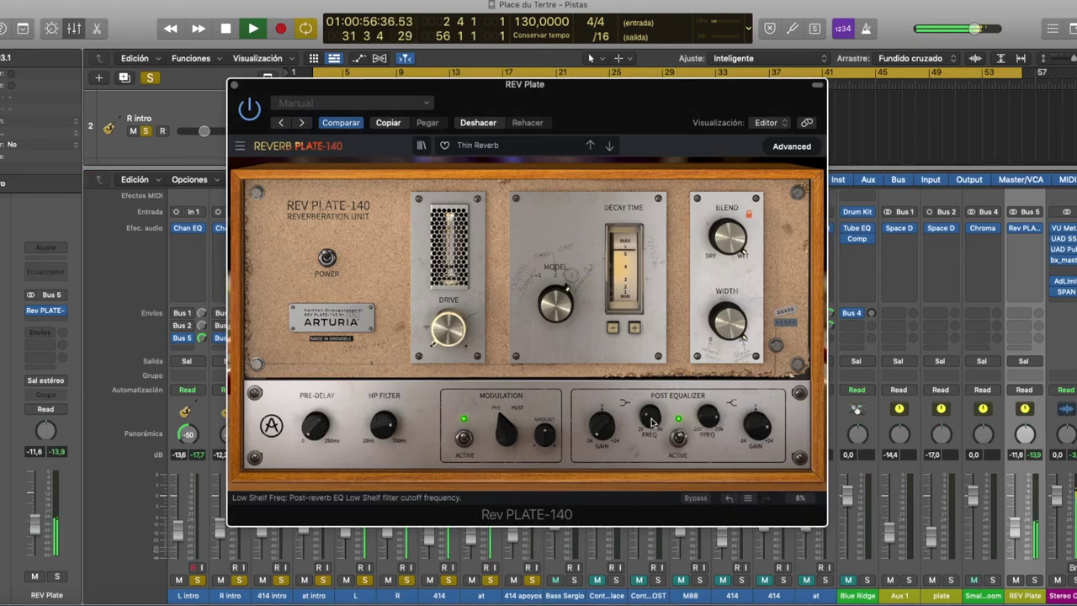
{"action": "mouse_move", "coordinate": [651, 418]}
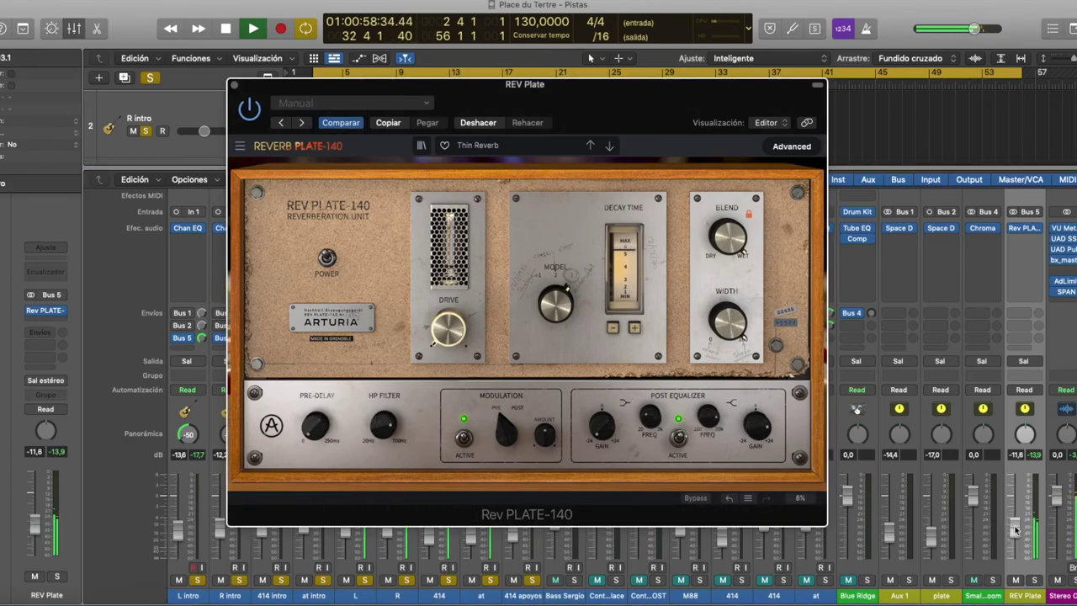
{"action": "mouse_move", "coordinate": [1015, 530]}
{"action": "left_mouse_down"}
{"action": "mouse_move", "coordinate": [1016, 585]}
{"action": "mouse_move", "coordinate": [1012, 521]}
{"action": "left_mouse_up"}
- Load the Default preset and lower the REV Plate channel fader to -24.5 dB
{"action": "left_click", "coordinate": [476, 145]}
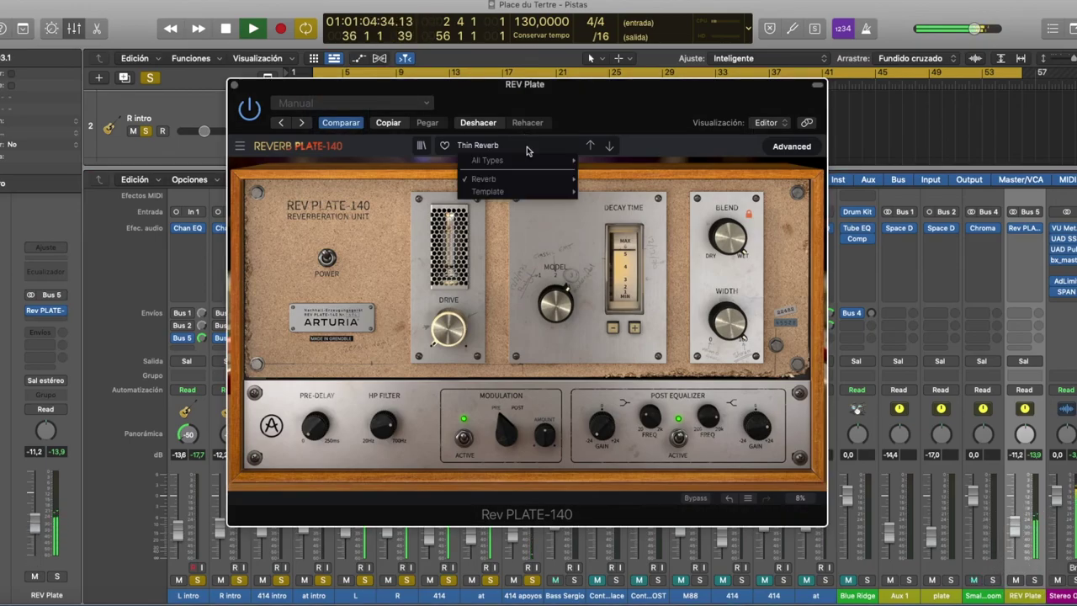
{"action": "mouse_move", "coordinate": [505, 160]}
{"action": "left_click", "coordinate": [616, 311]}
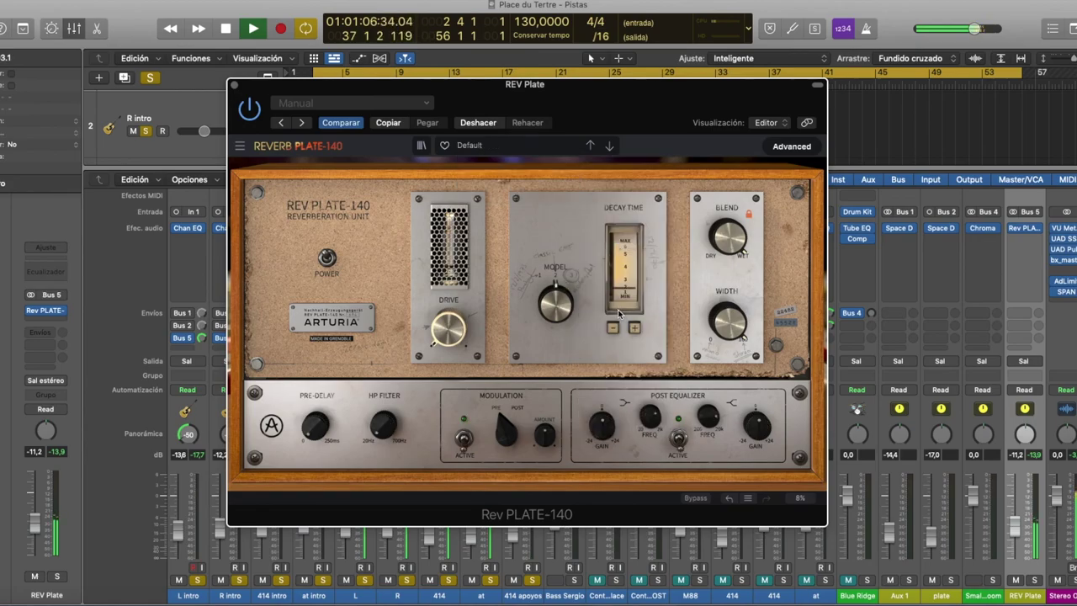
{"action": "left_click_drag", "start_coordinate": [1015, 520], "coordinate": [1014, 546]}
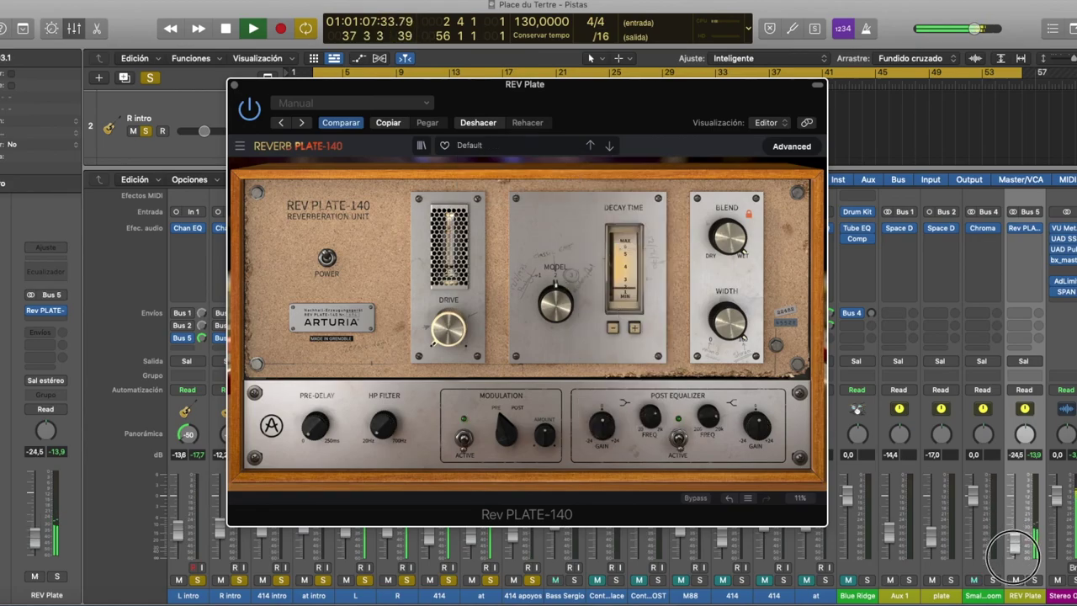